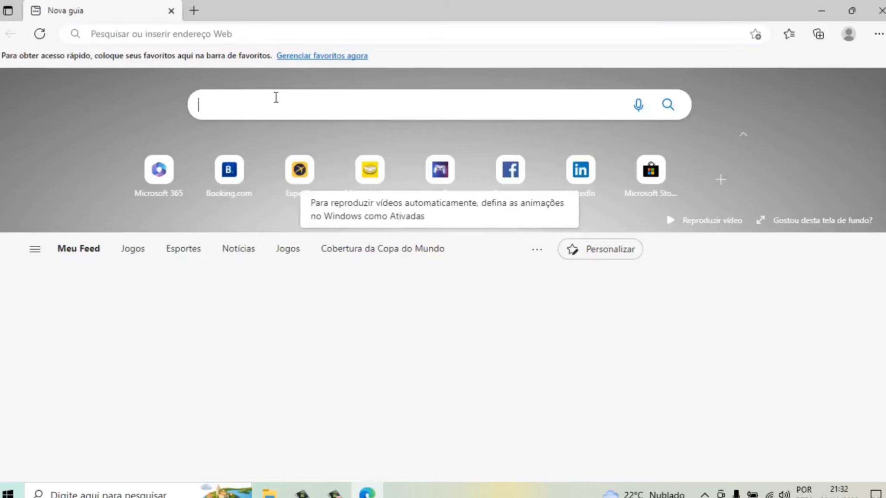
Step: Search the web for "download do software microsoft"
text(download )
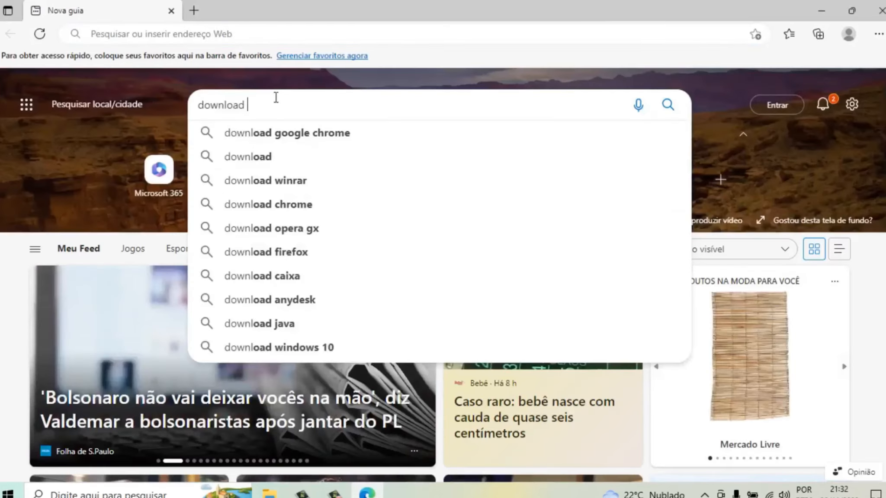
text(do softwar)
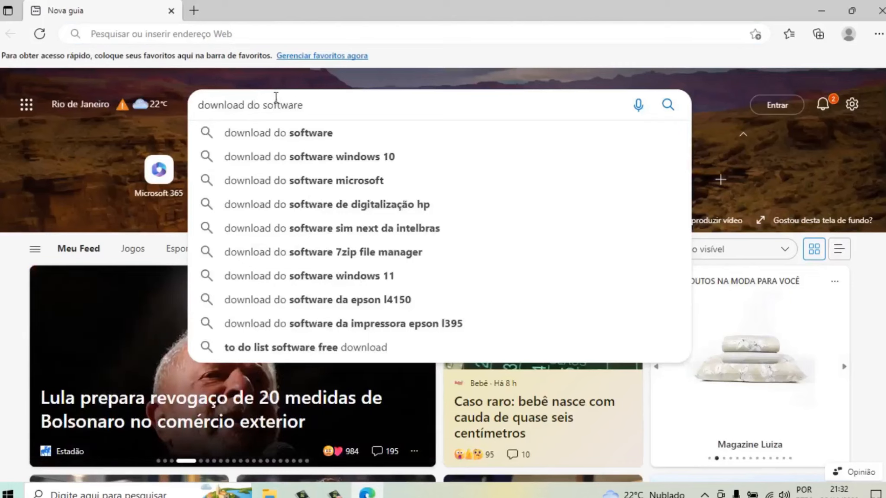
text(e mi)
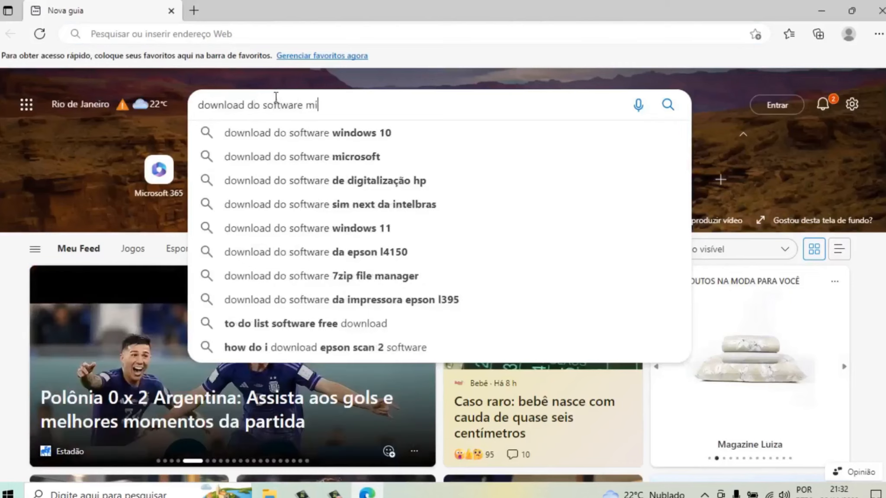
text(crosoft)
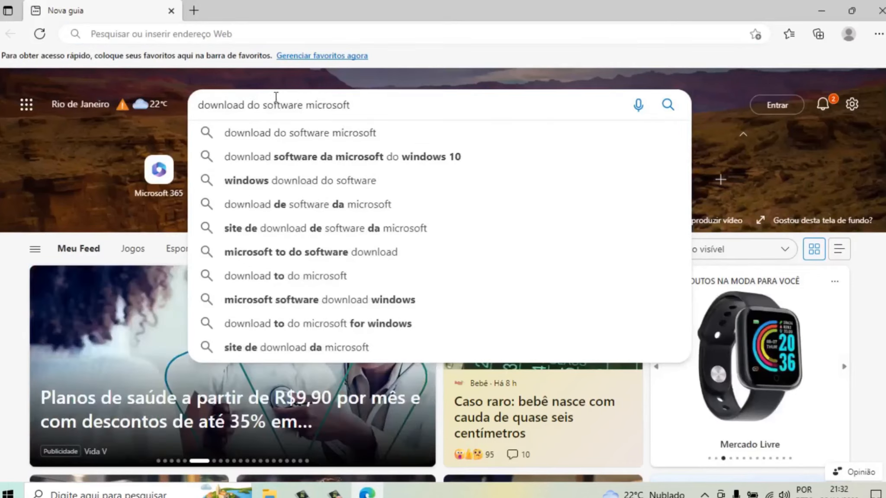
key(Return)
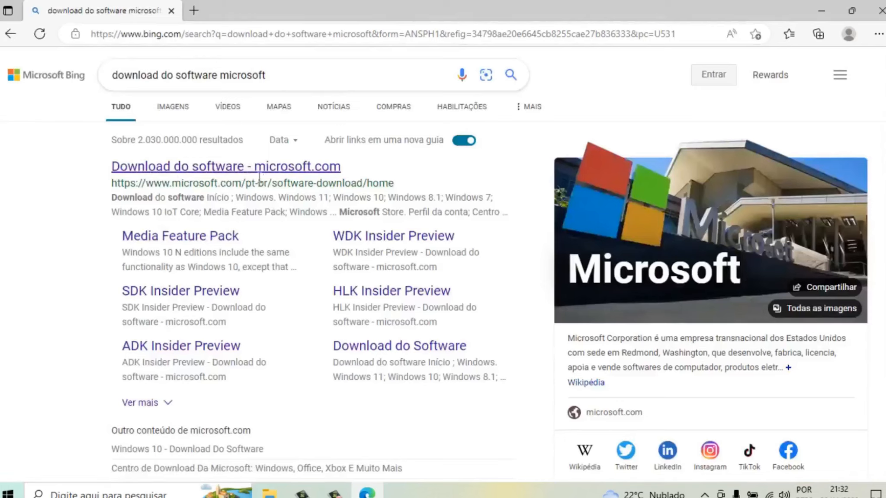
Step: Open the Windows 11 page on Microsoft's Download do software site, accepting cookies and declining the Bing Wallpaper offer
click(238, 170)
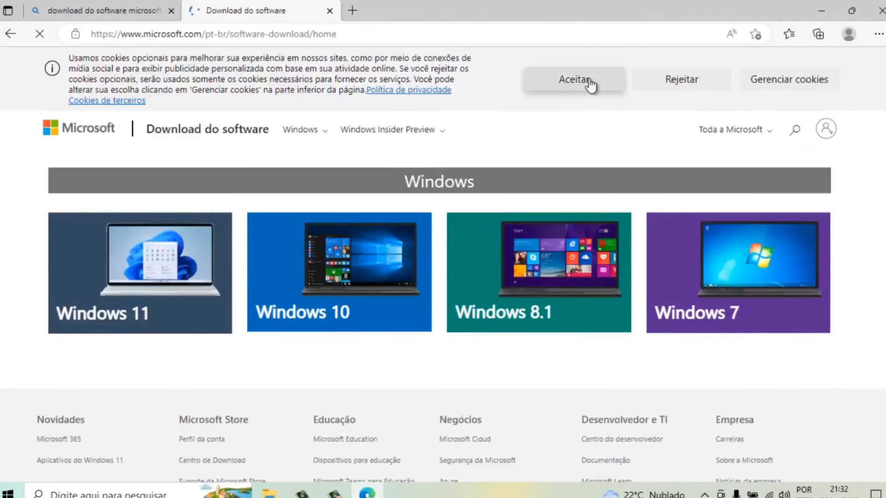
click(591, 83)
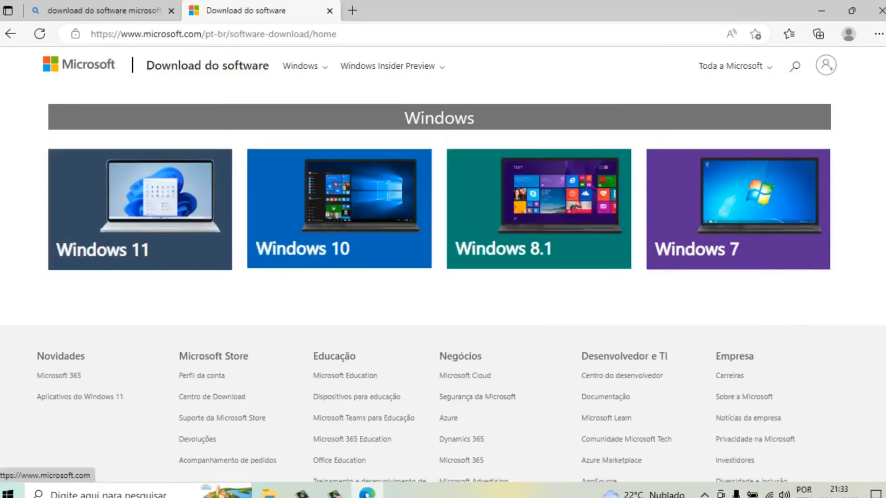
click(112, 212)
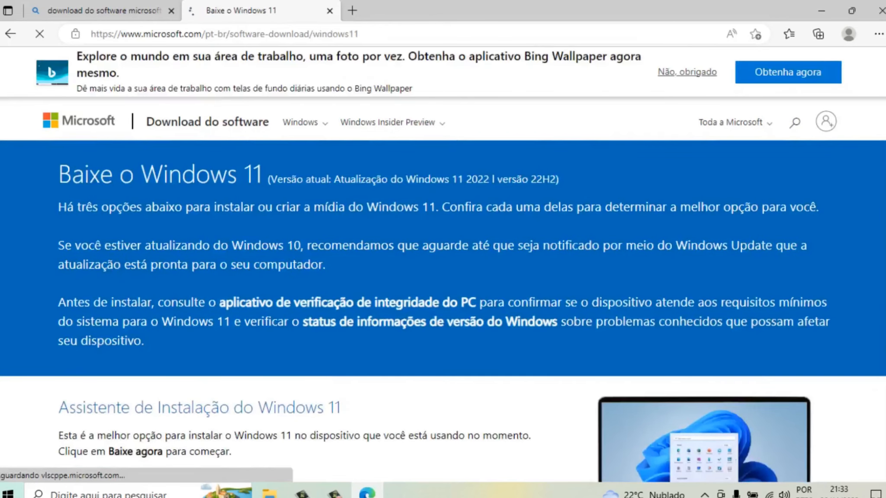
click(698, 73)
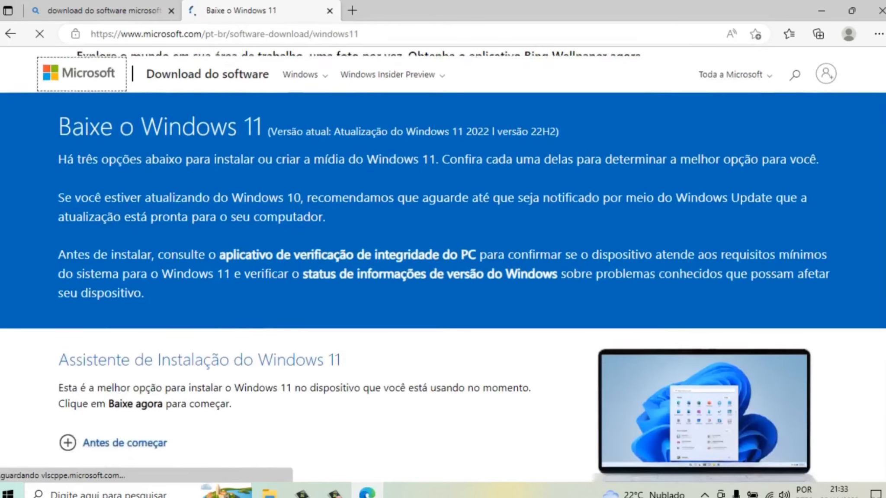
Step: Download the media creation tool offered under "Criar mídia de instalação do Windows 11"
scroll(443, 268, down, 3)
scroll(443, 259, down, 5)
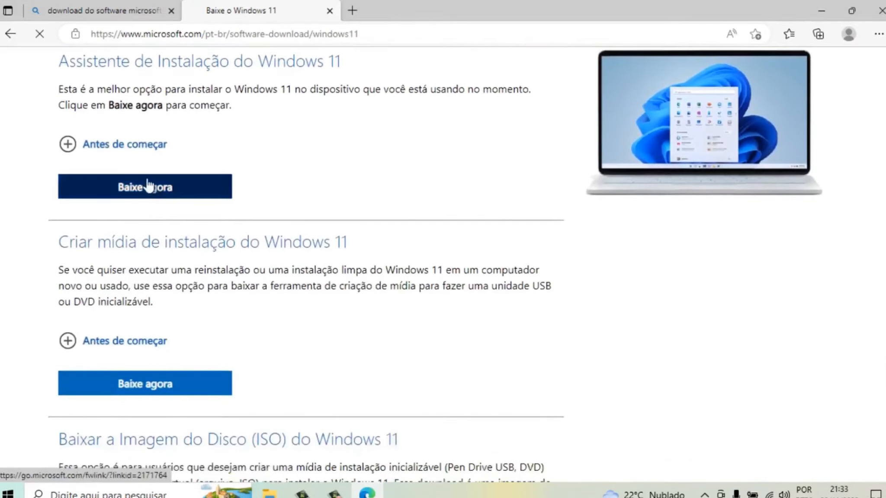
scroll(443, 260, down, 3)
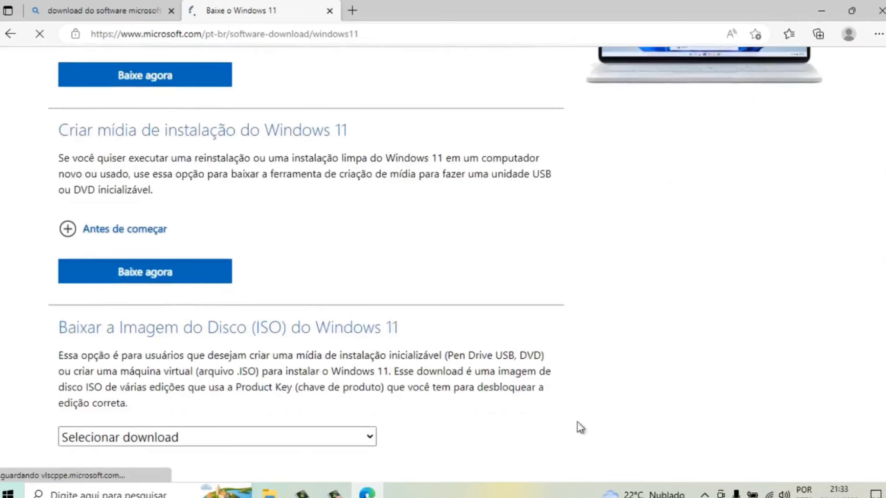
click(142, 280)
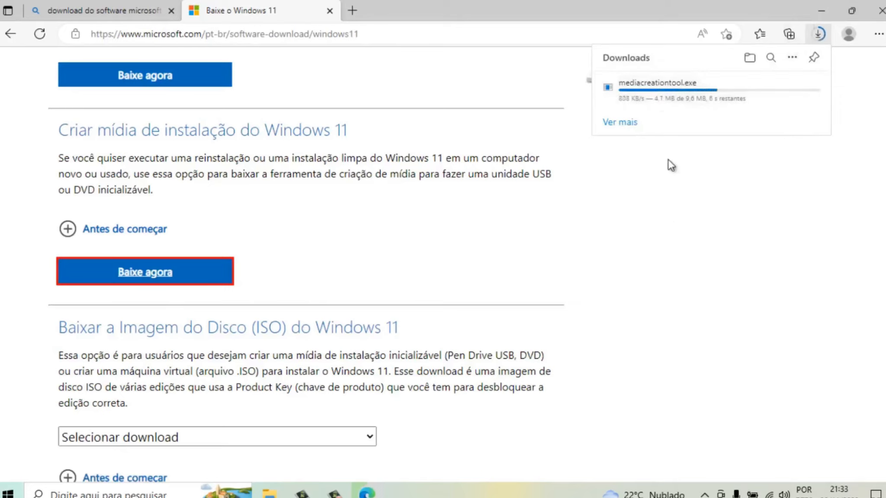
mouse_move(658, 104)
mouse_move(697, 114)
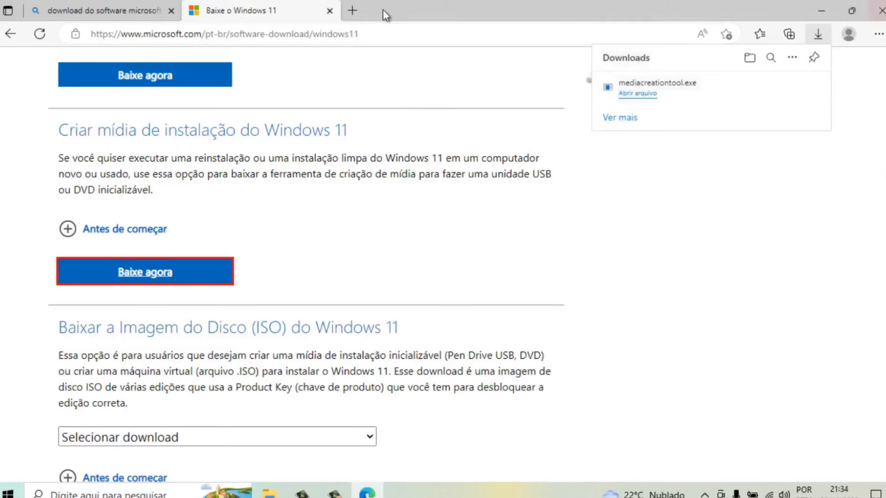
Step: Close the browser and open the Downloads folder in File Explorer
click(329, 11)
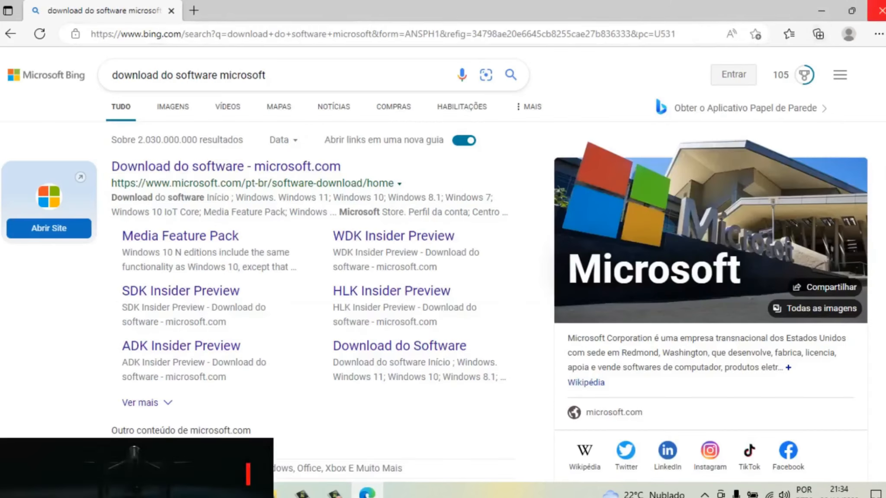
click(879, 10)
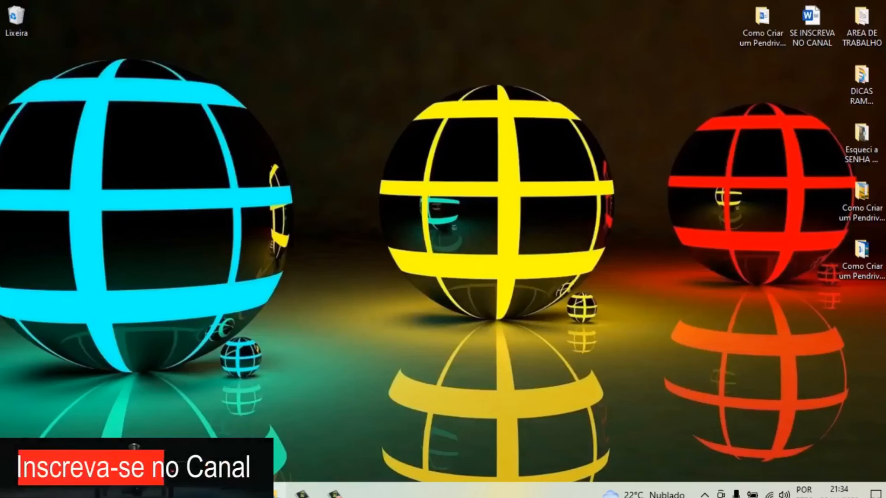
click(270, 494)
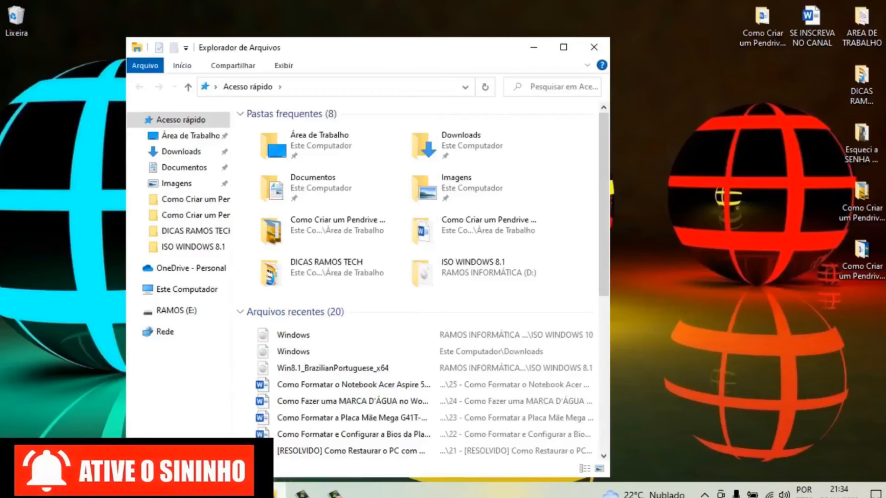
click(186, 152)
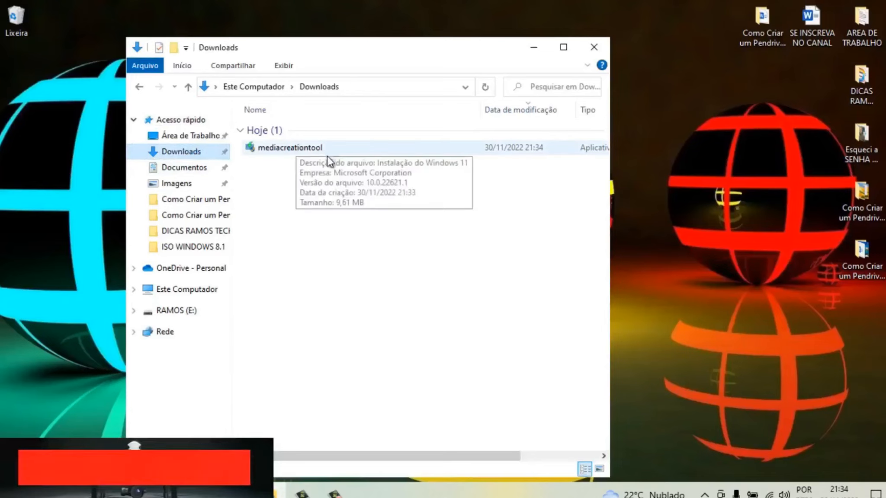
Step: Run mediacreationtool from the Downloads folder and close the folder window
drag(354, 55, 407, 37)
click(354, 135)
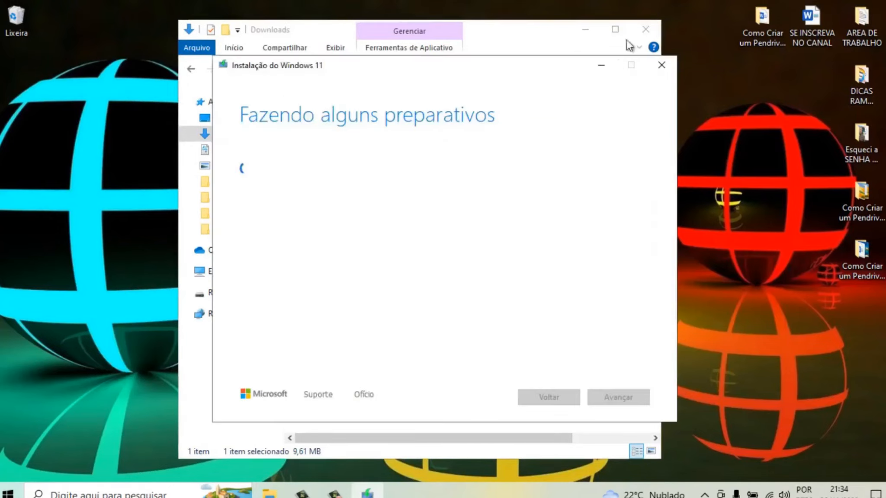
click(645, 29)
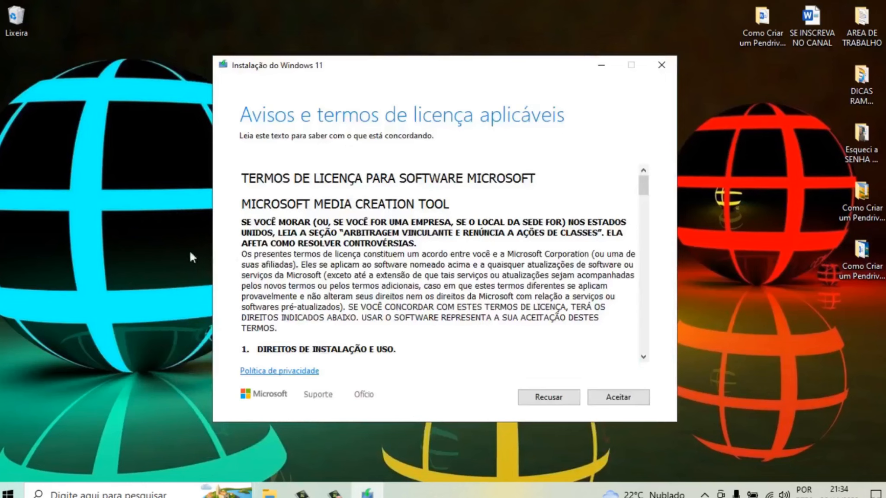
Step: Accept the licence terms and continue with the recommended options, português (Brasil) and Windows 11
drag(643, 184, 675, 178)
click(619, 400)
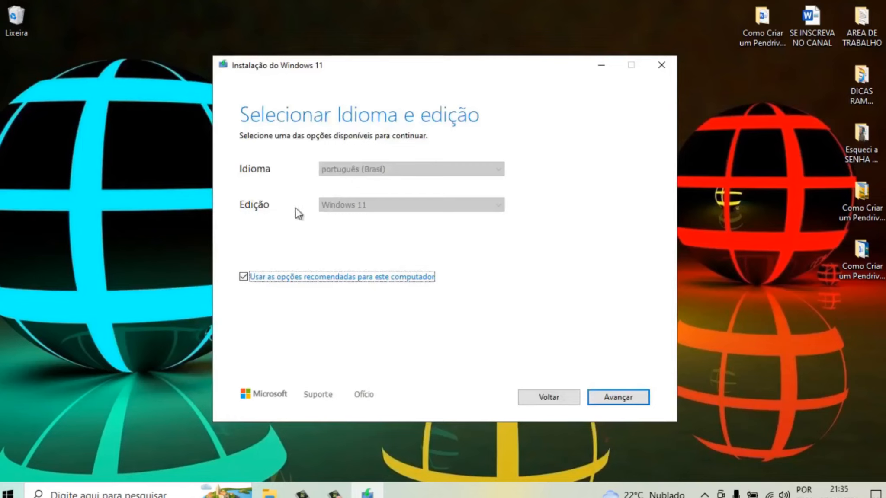
click(244, 278)
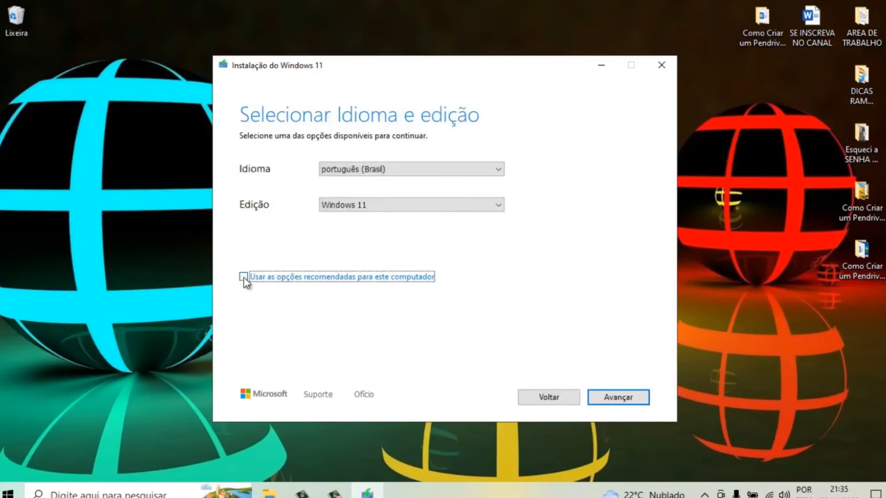
click(244, 277)
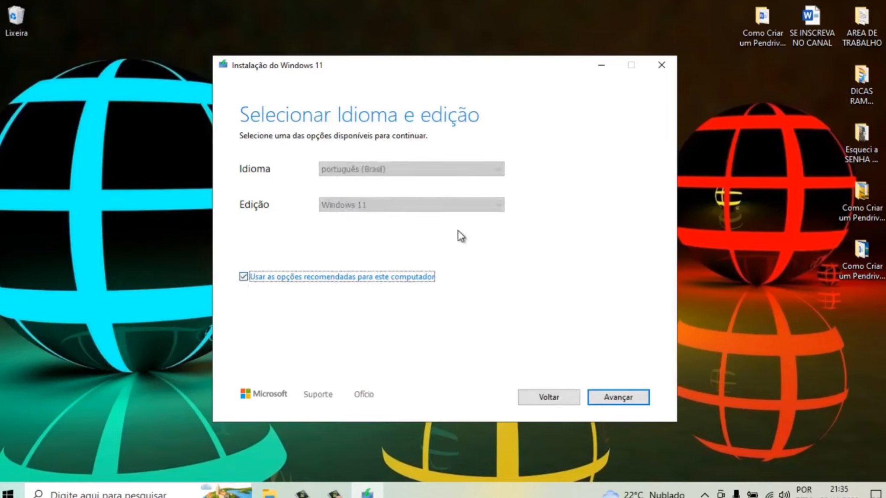
click(618, 398)
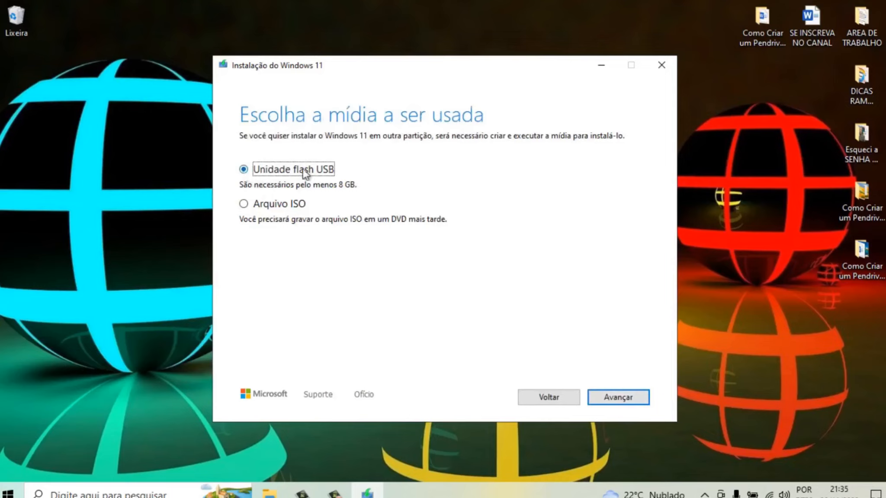
Step: Choose Arquivo ISO as the installation media and save it as Windows in the Downloads folder
click(245, 205)
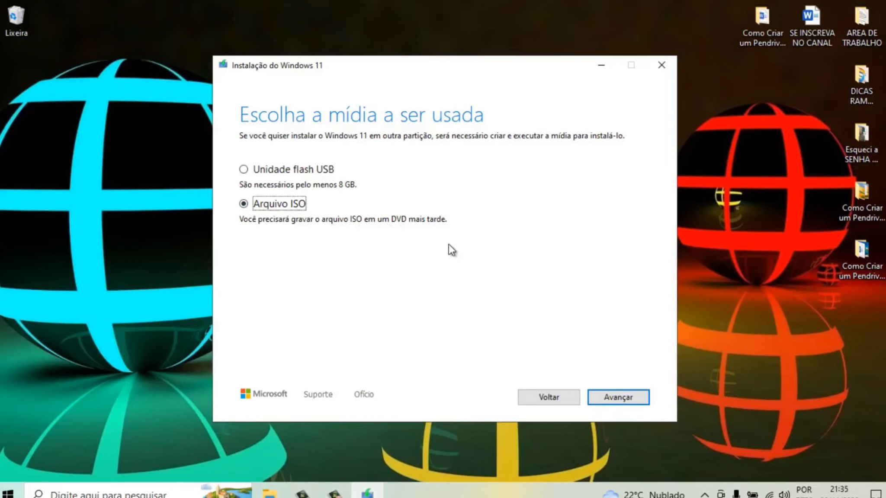
click(607, 395)
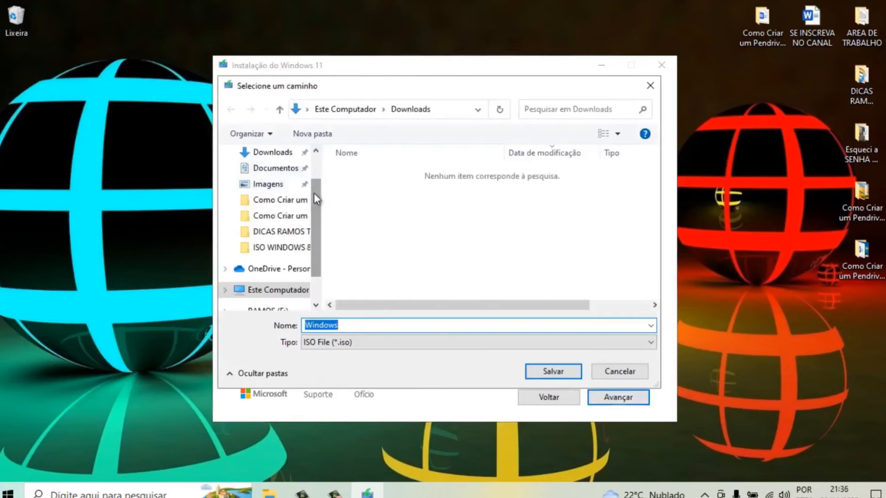
drag(314, 193, 313, 170)
click(277, 195)
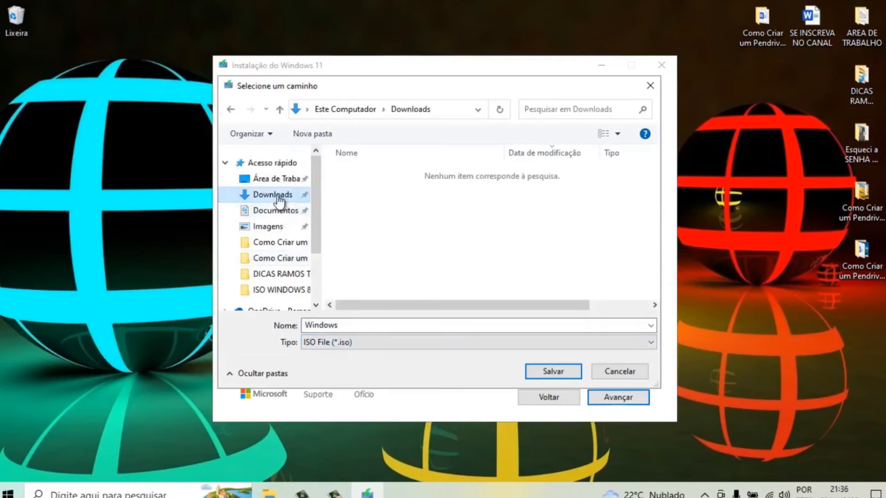
click(558, 367)
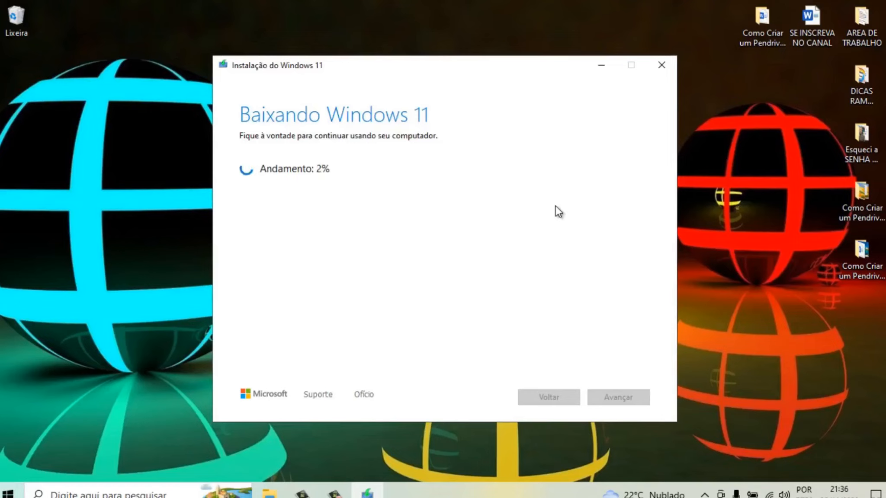
Step: Check the contents of the Downloads folder in File Explorer and close the window
click(273, 494)
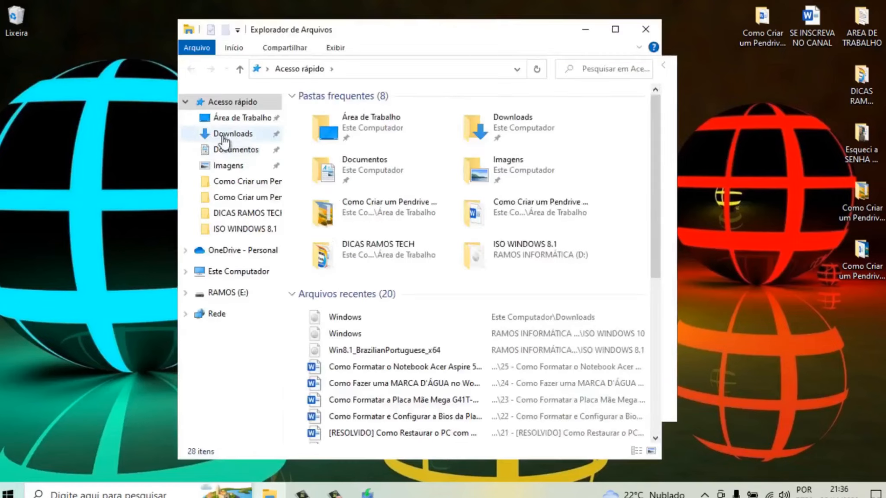
click(224, 134)
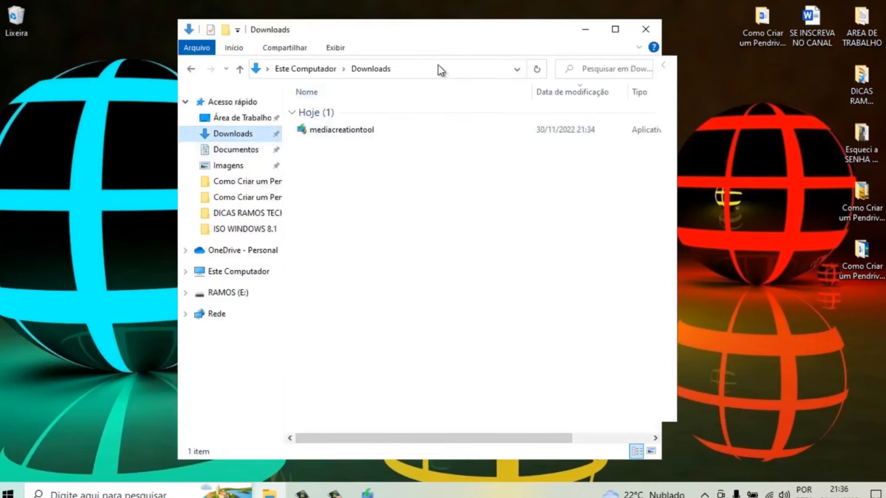
drag(407, 30, 374, 67)
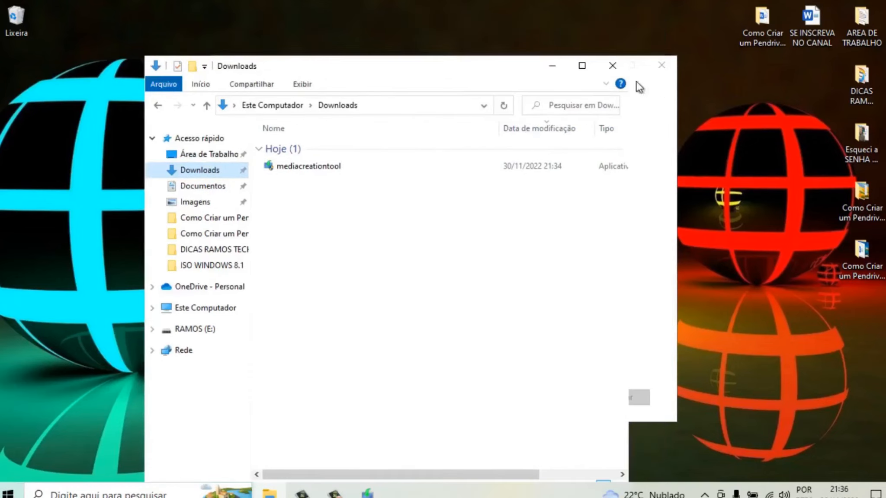
click(614, 65)
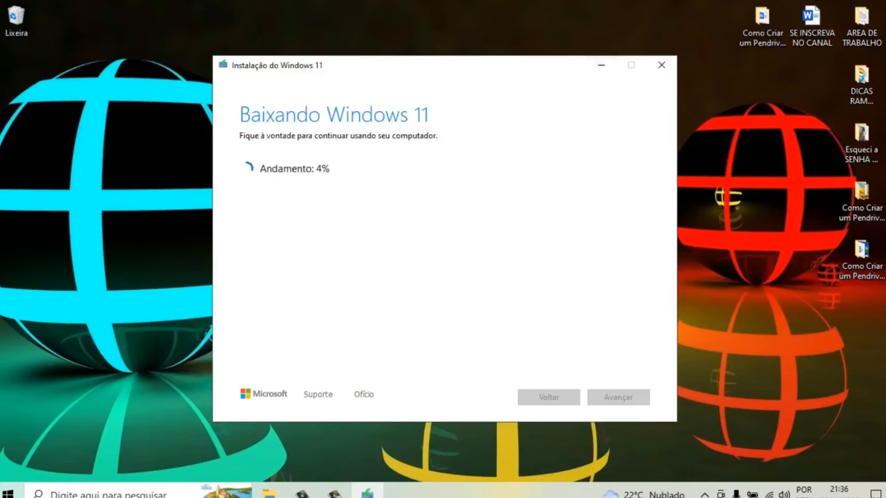
Step: Open Google Chrome, search Google for rufus and open the official rufus.ie website
click(10, 493)
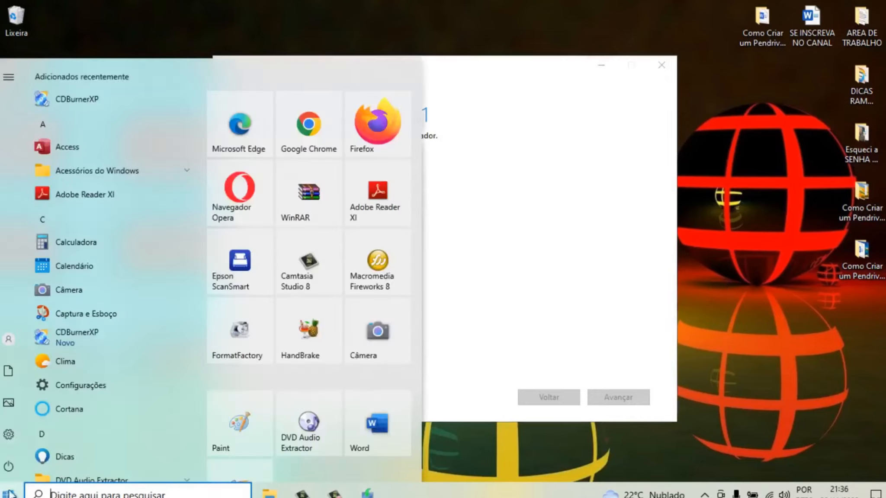
click(310, 127)
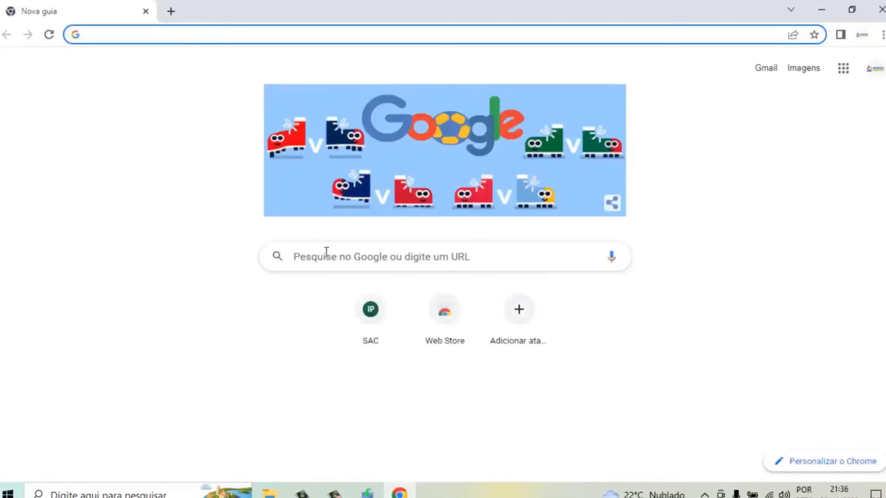
click(327, 252)
text(ru)
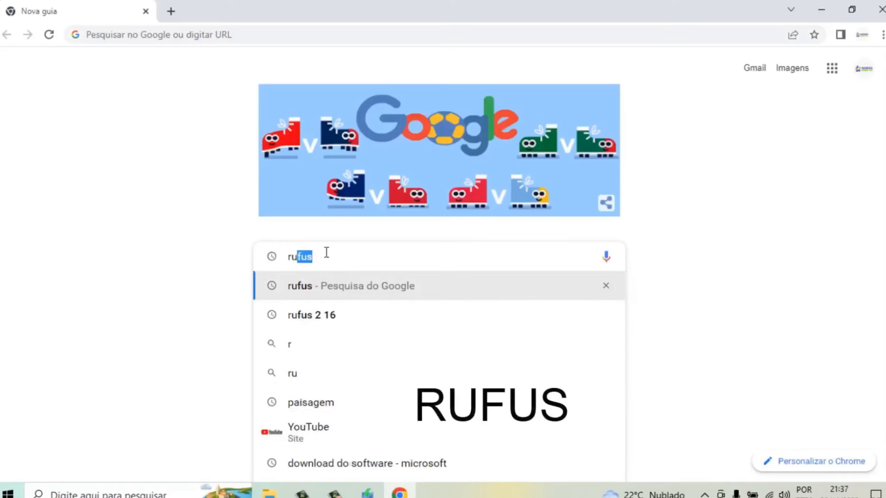
text(fus)
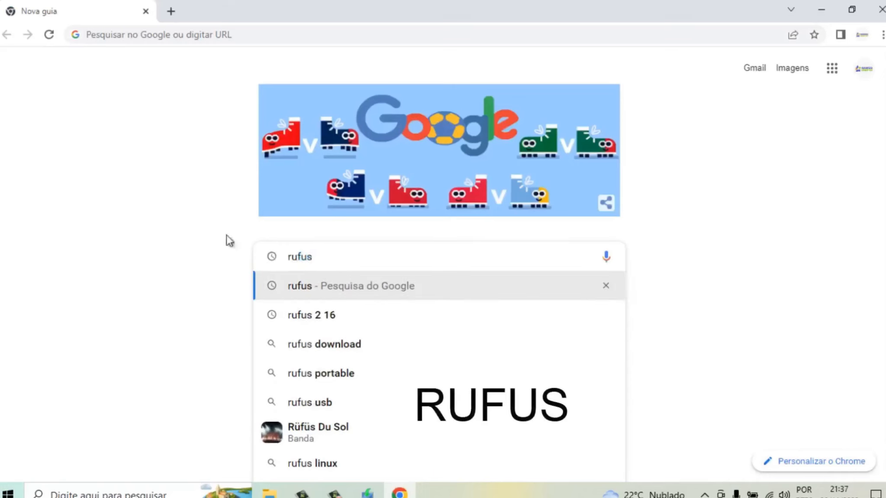
key(Return)
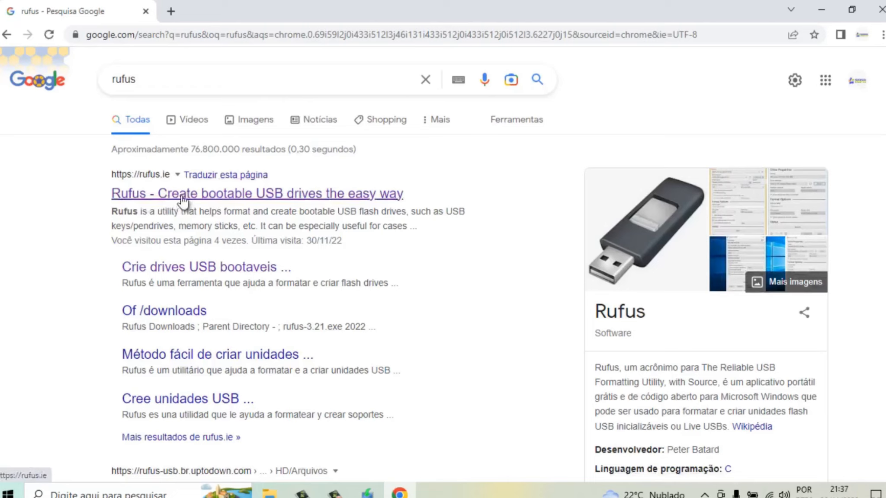
click(244, 197)
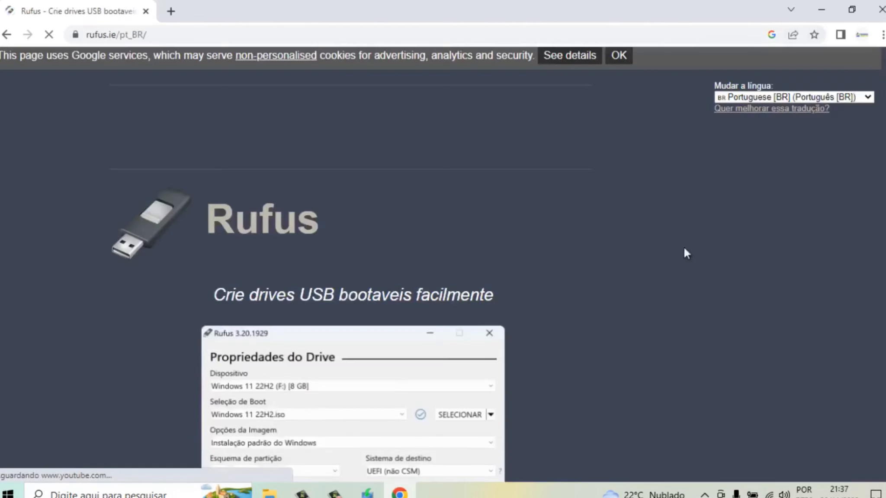
Step: Download Rufus 3.21 from the site's Download section and dismiss the advertisement
scroll(575, 285, down, 6)
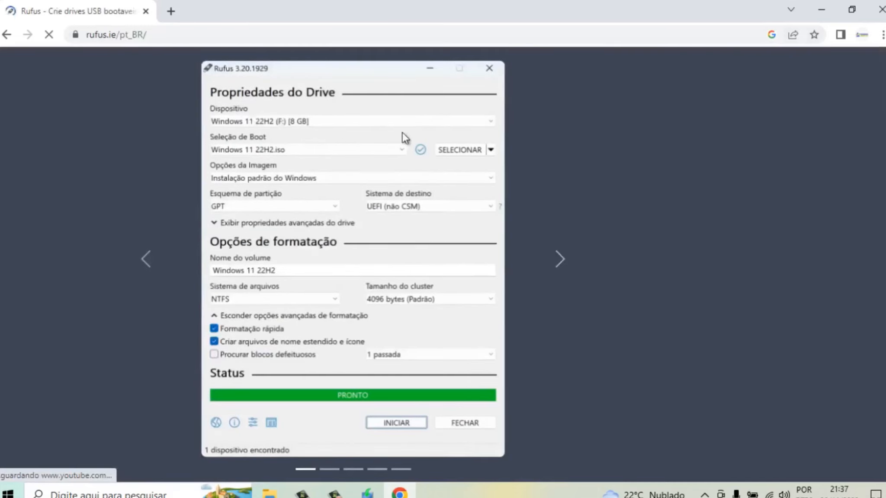
scroll(607, 252, up, 1)
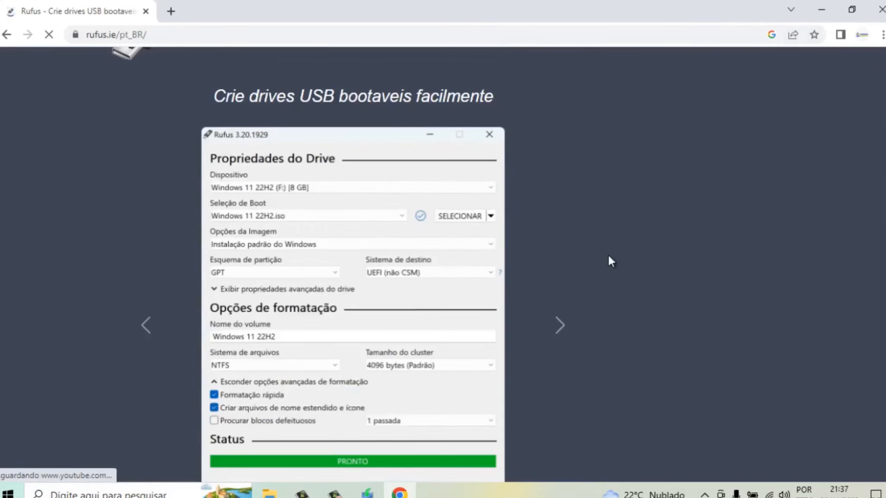
scroll(608, 261, down, 4)
scroll(482, 257, up, 3)
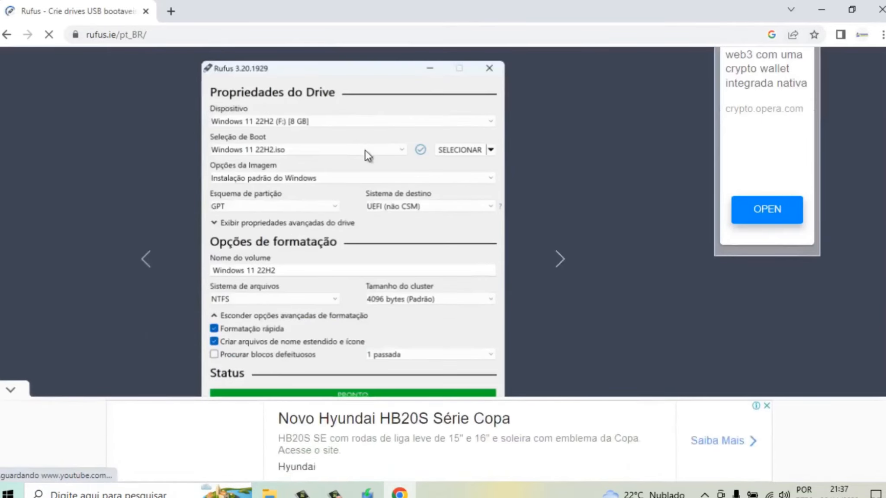
scroll(351, 100, down, 1)
scroll(358, 213, up, 1)
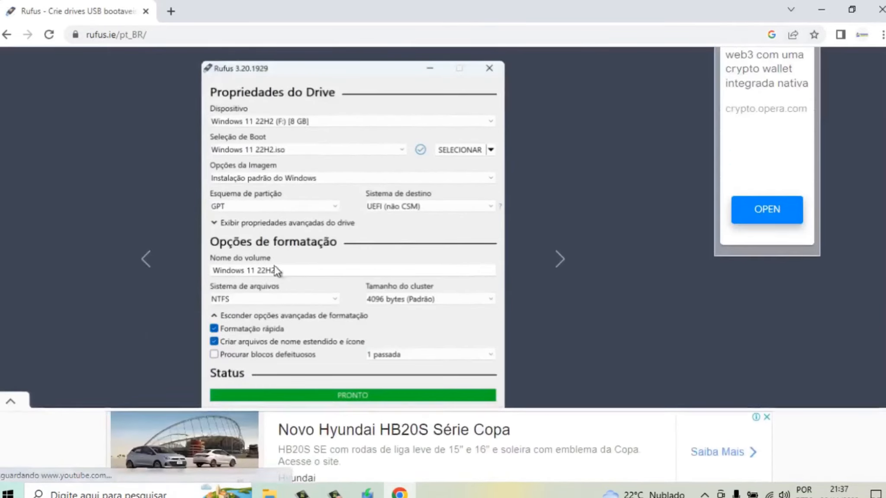
scroll(558, 320, down, 5)
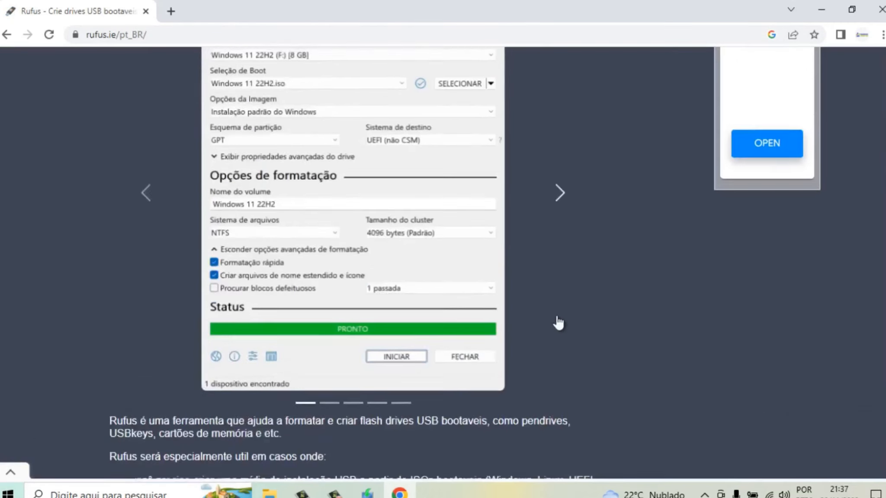
scroll(558, 321, down, 2)
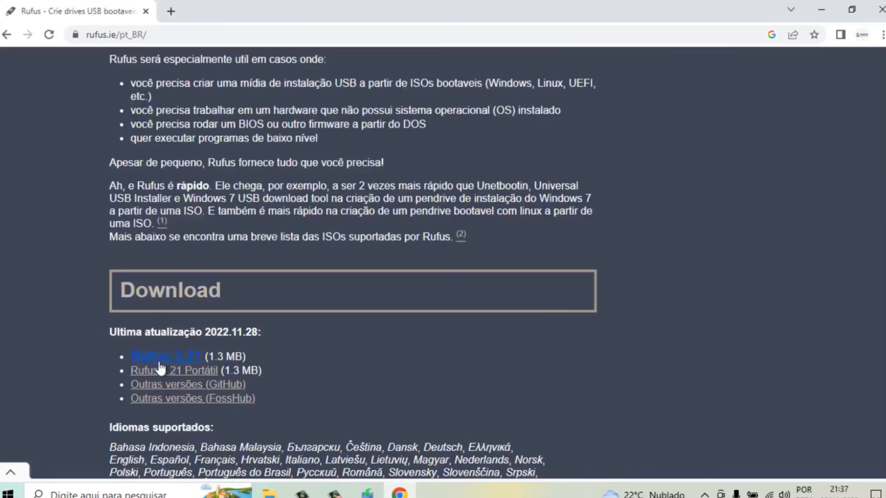
click(181, 357)
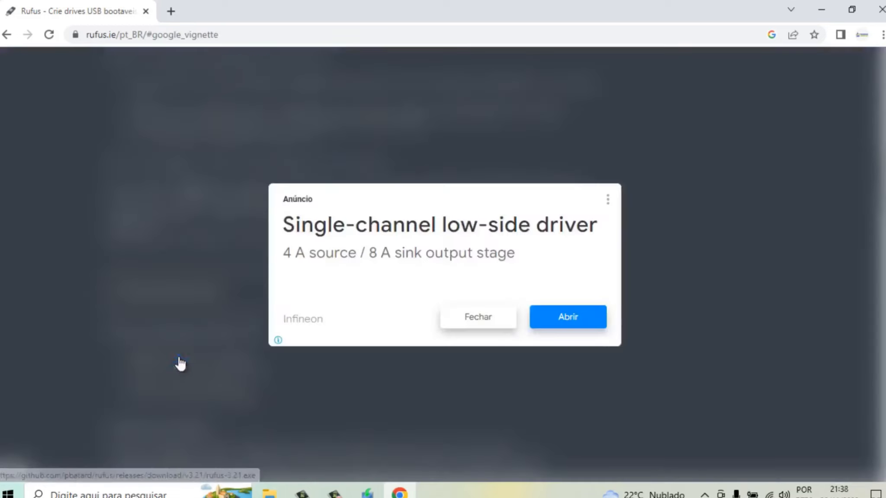
click(474, 325)
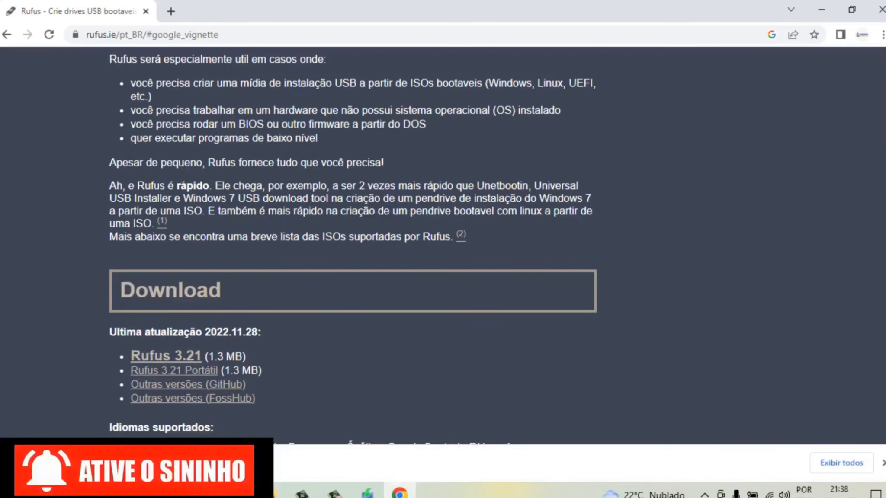
Step: Show all Chrome downloads, remove every entry from the list and close the browser
click(844, 463)
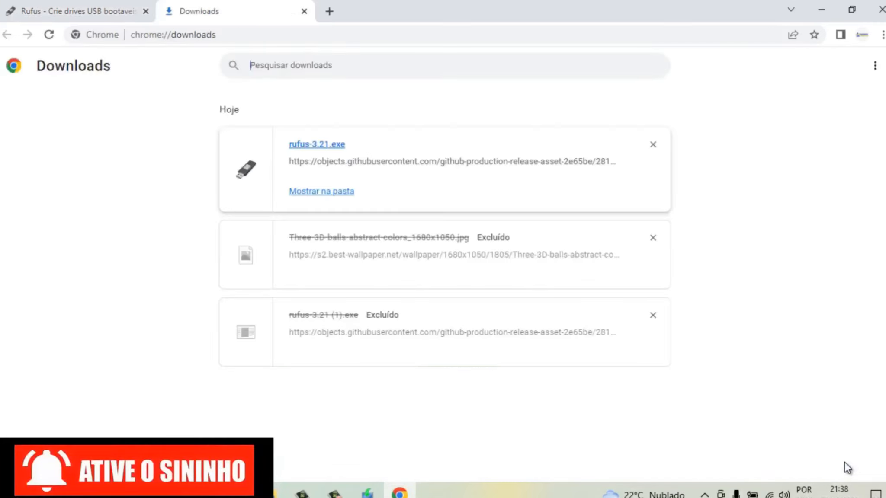
click(653, 238)
click(653, 239)
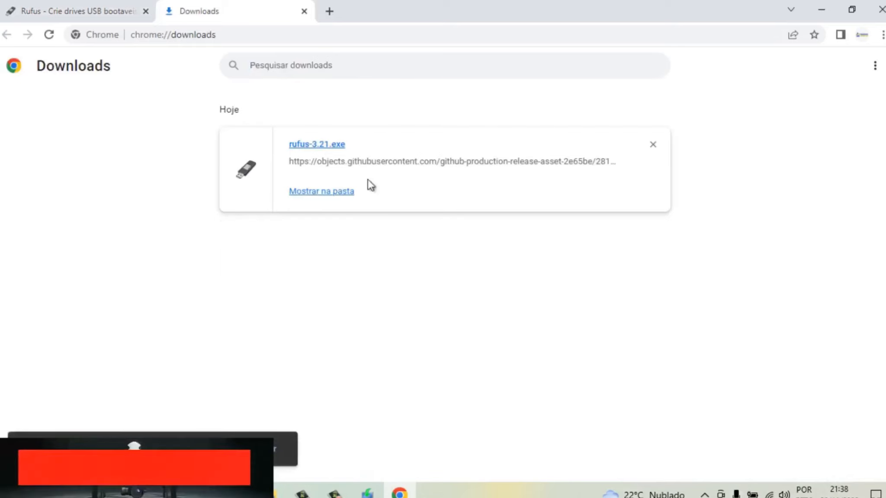
click(652, 145)
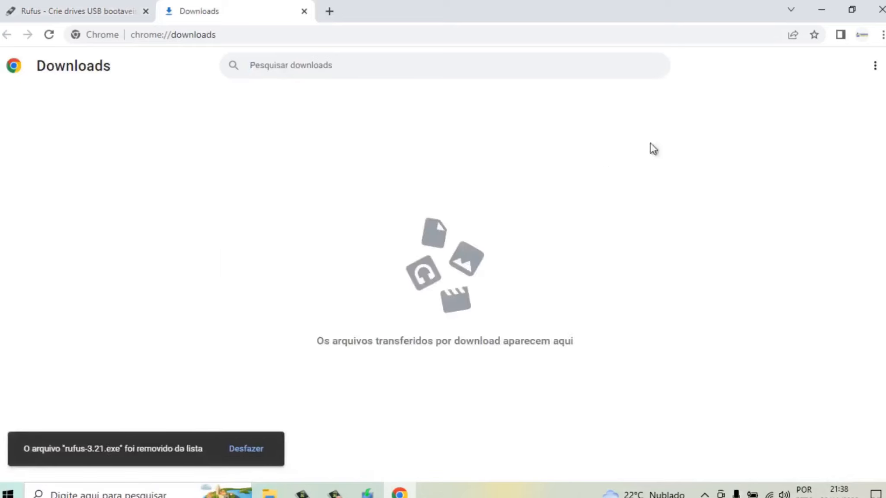
click(304, 12)
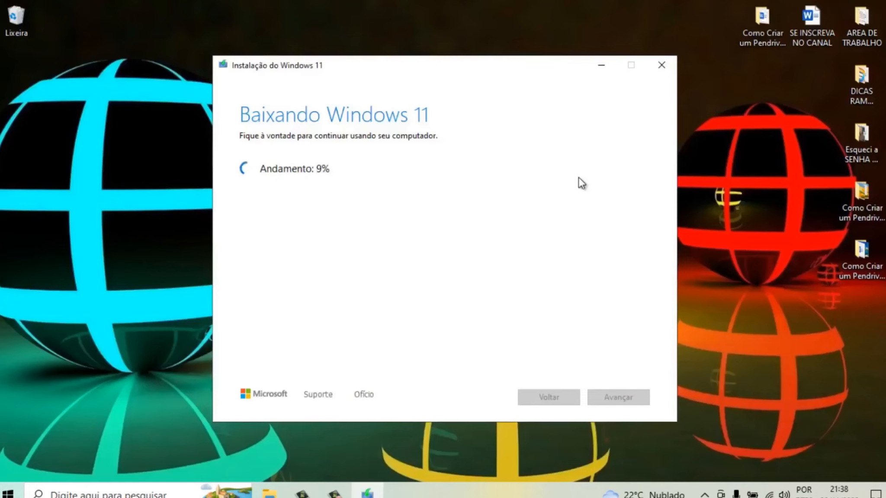
Step: Minimize the Windows 11 setup window and run rufus-3.21 from the Downloads folder in File Explorer
click(601, 68)
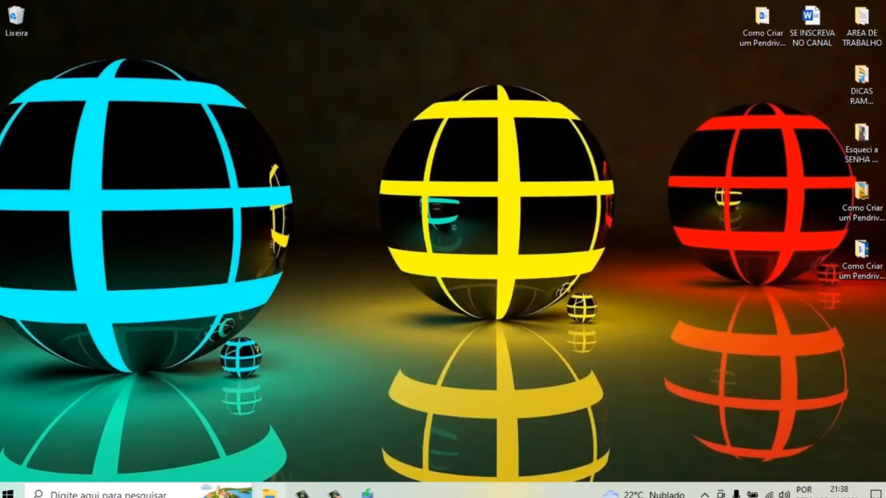
key(super+e)
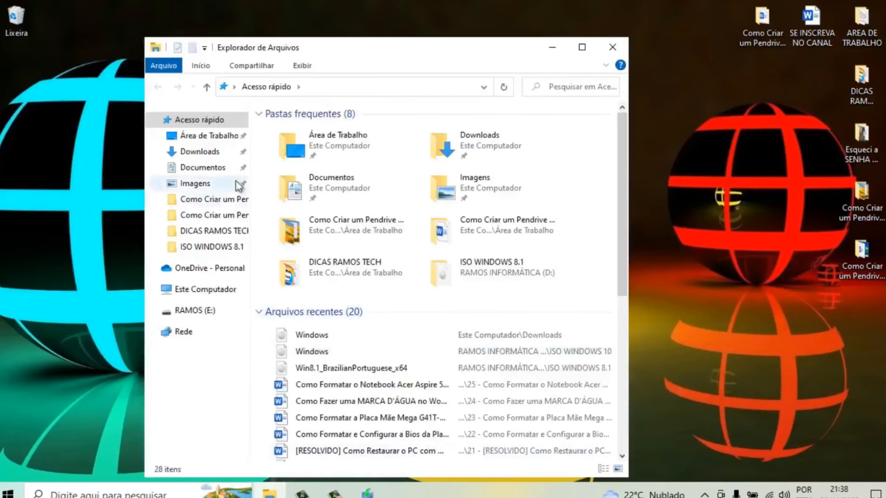
click(583, 44)
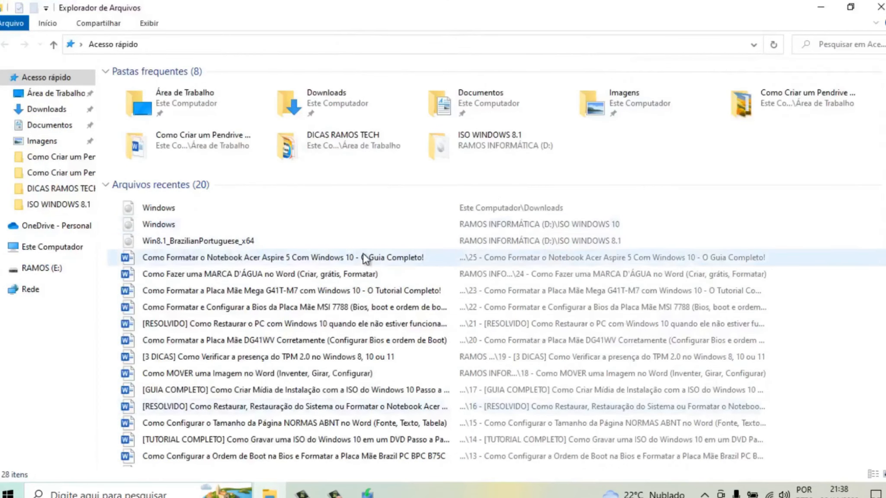
click(52, 109)
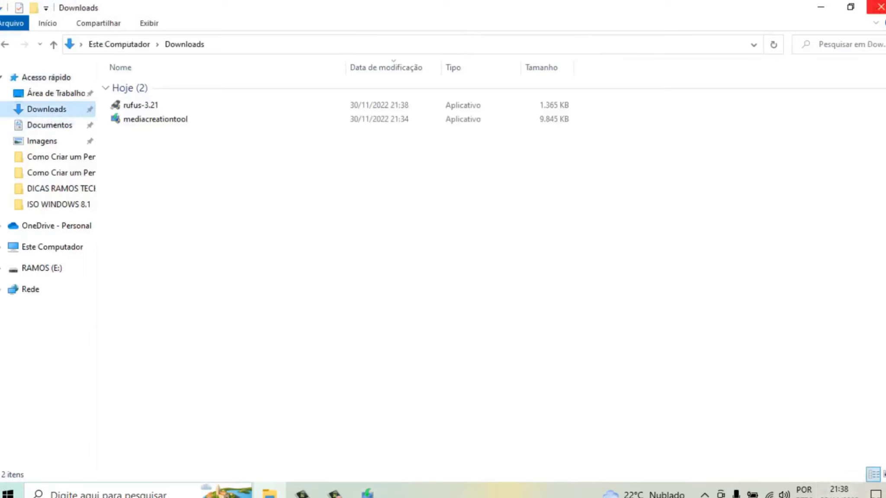
click(154, 124)
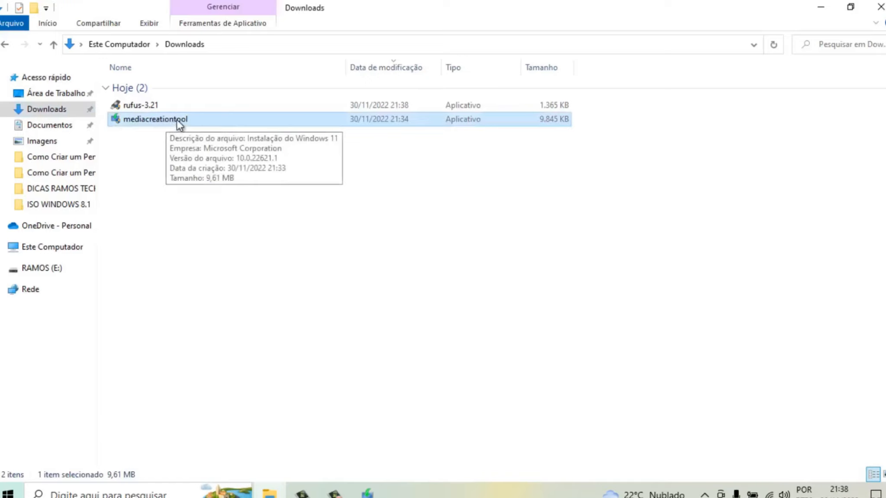
click(159, 104)
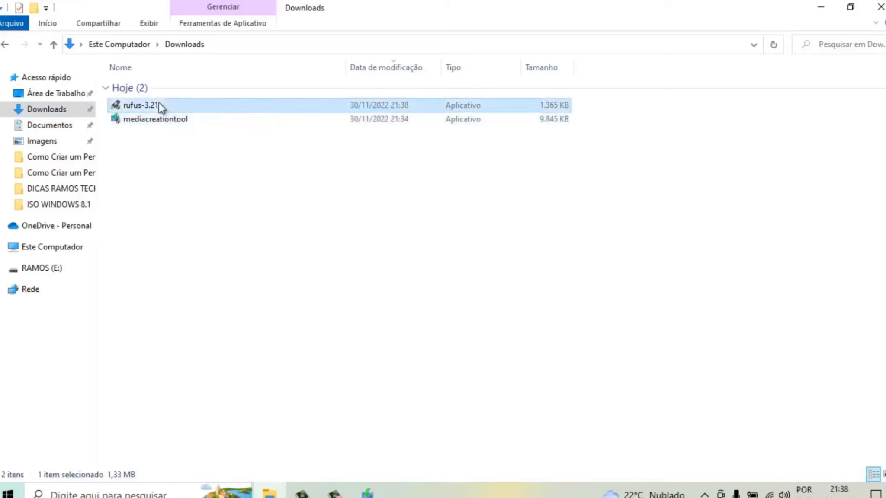
double_click(159, 104)
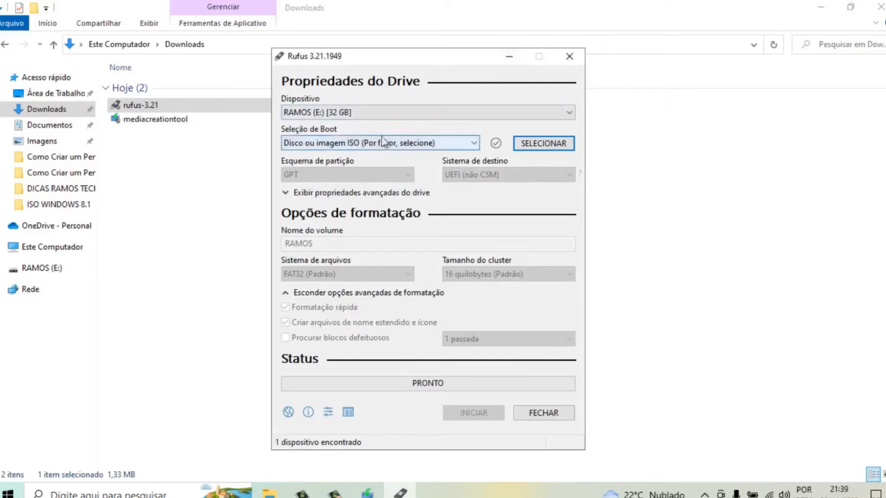
Step: Check the contents of USB drive E: in a new File Explorer window and return to Rufus
key(super+e)
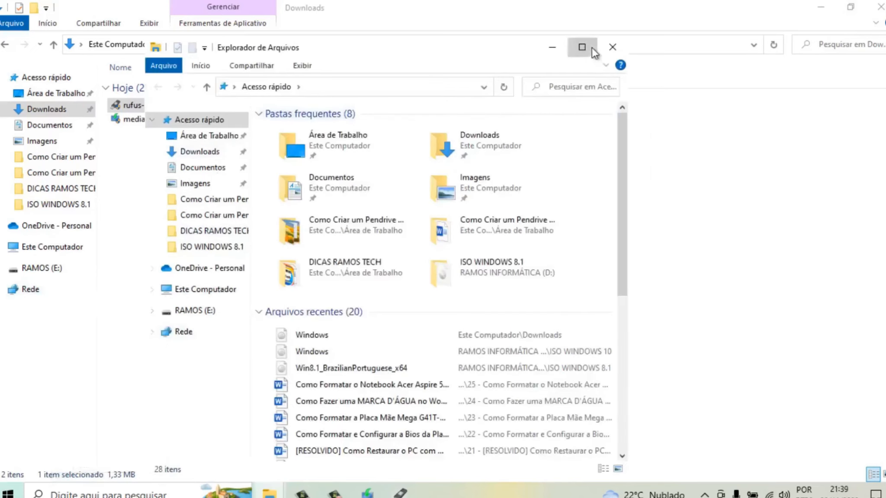
click(582, 47)
click(41, 250)
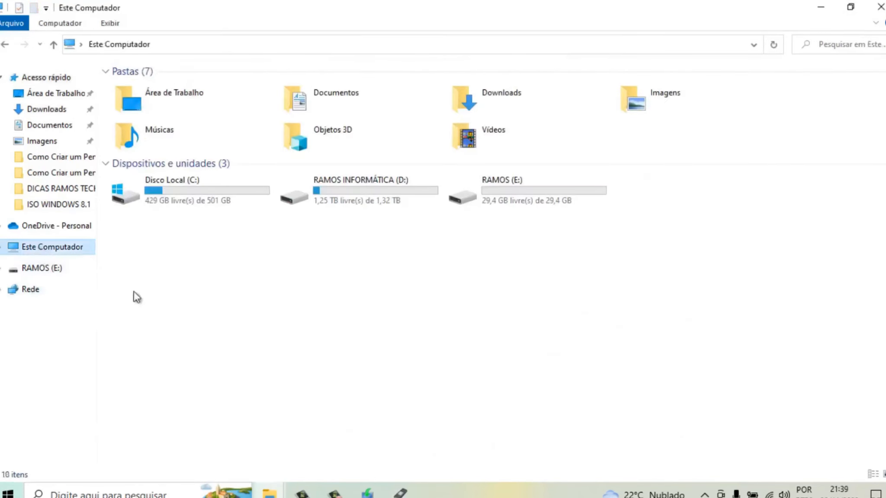
double_click(529, 195)
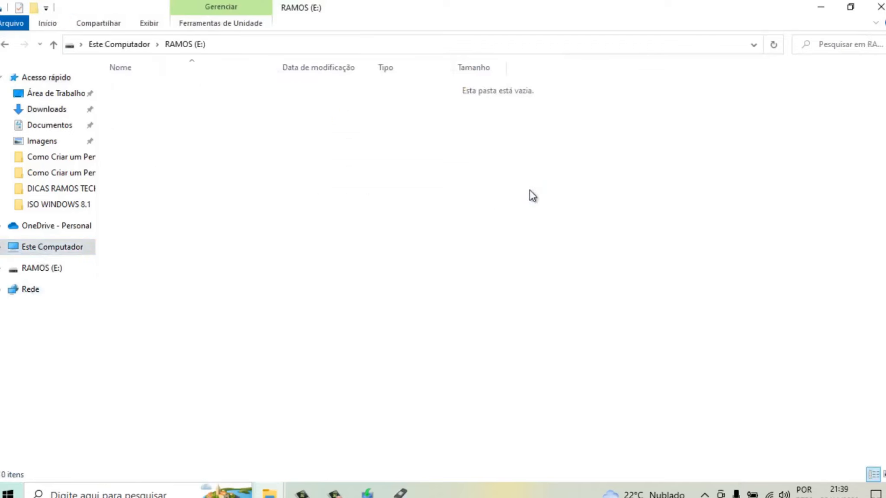
click(9, 45)
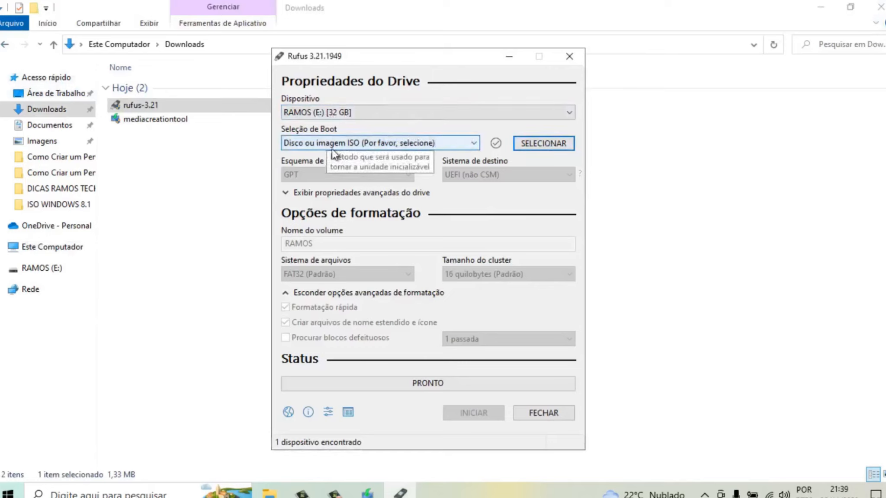
Step: Load the Windows ISO image from the ISO WINDOWS 11 folder on drive D: as the boot selection
click(538, 146)
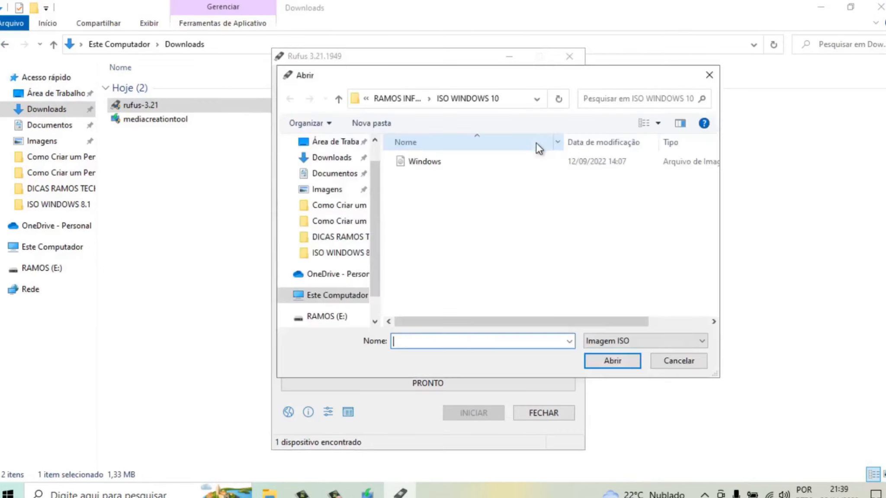
drag(373, 171, 379, 127)
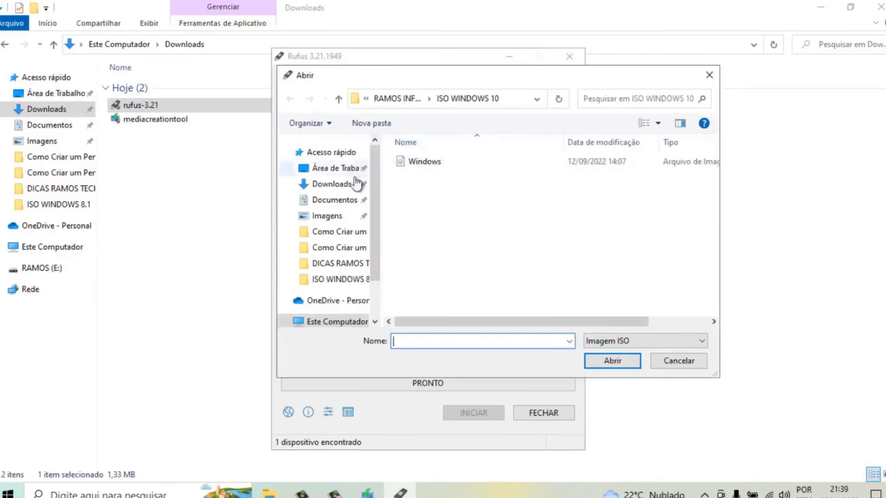
click(334, 324)
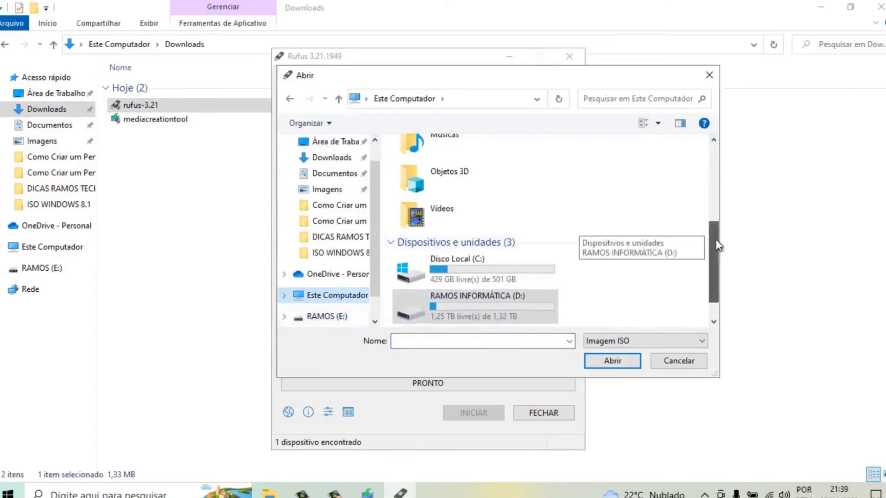
scroll(715, 244, down, 1)
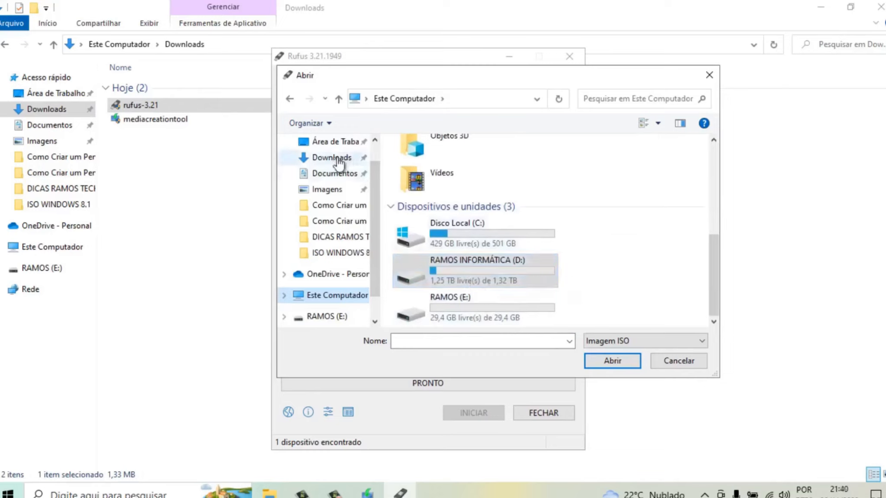
double_click(483, 269)
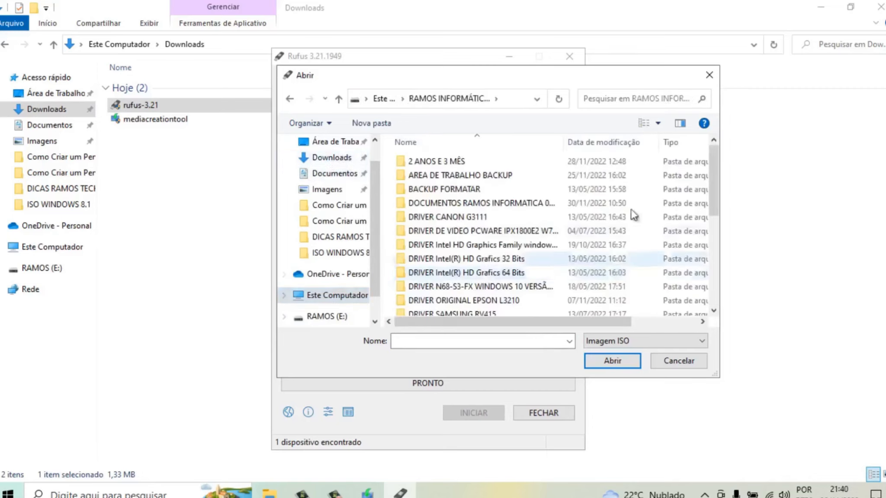
drag(716, 166, 716, 266)
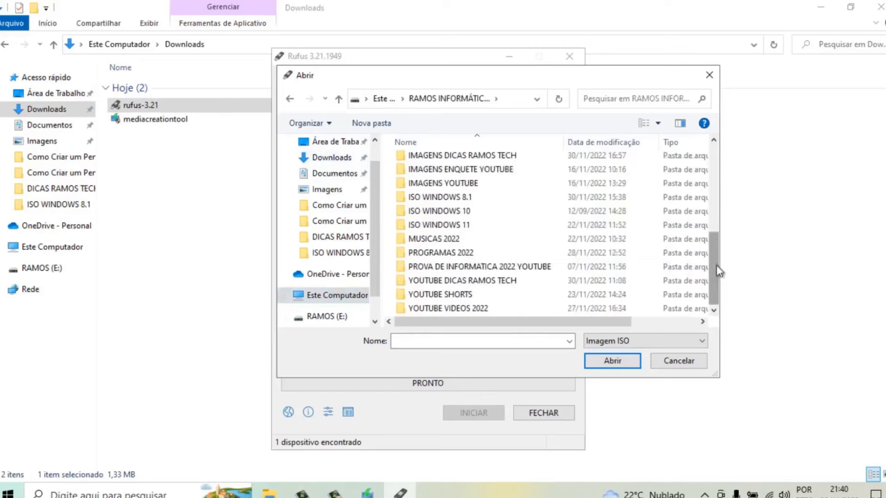
double_click(470, 226)
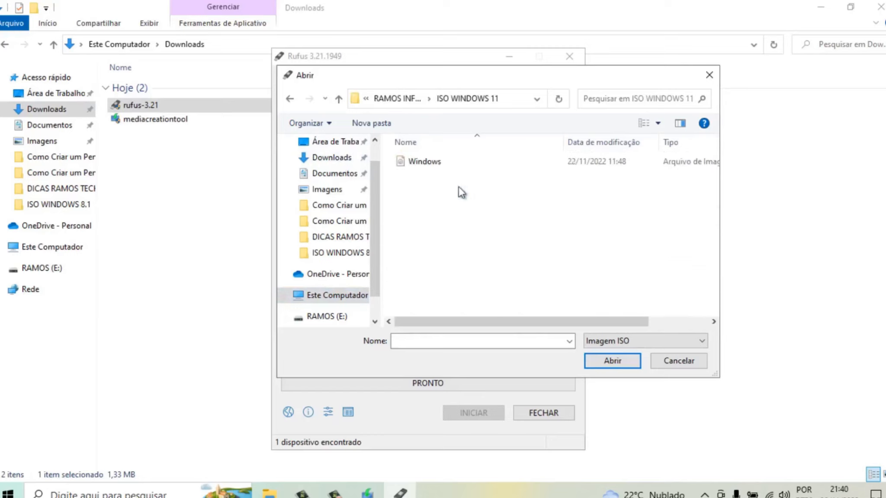
click(451, 163)
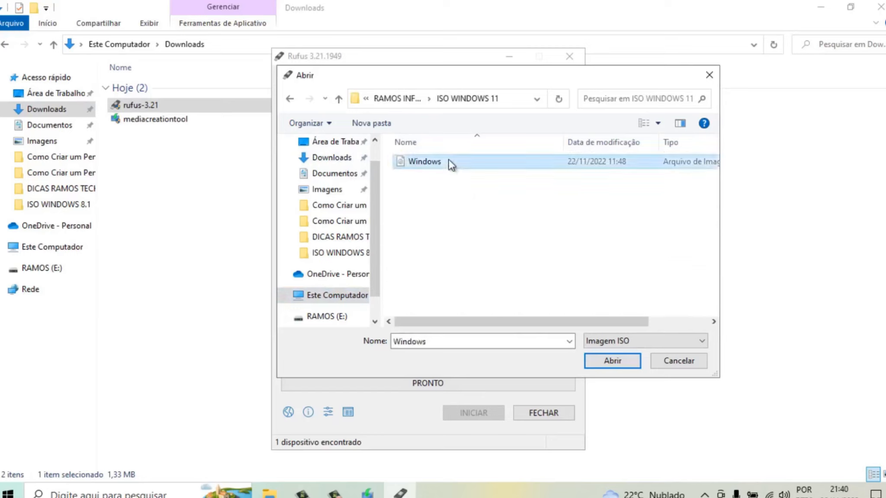
click(607, 364)
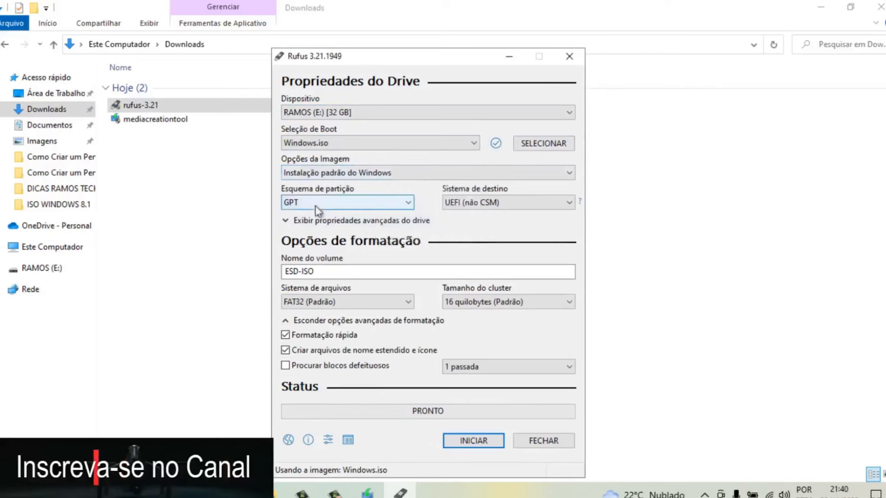
Step: Try MBR as the partition scheme and set it back to GPT
click(407, 202)
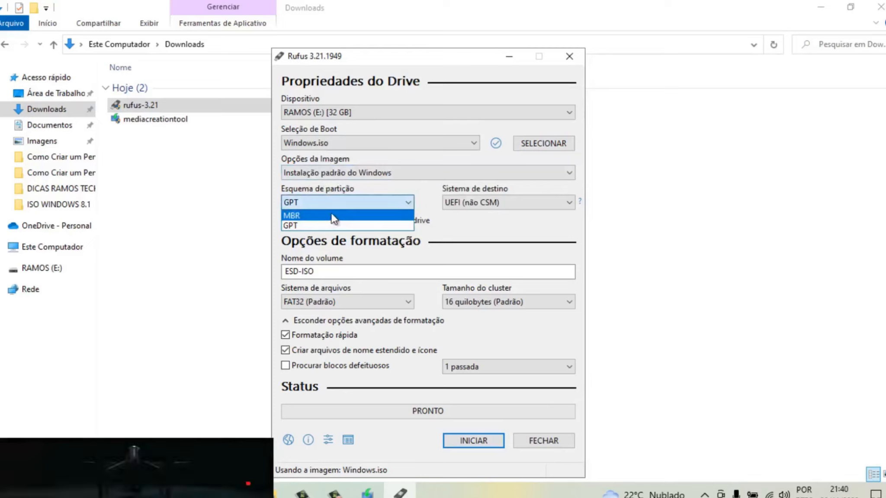
click(334, 219)
click(410, 203)
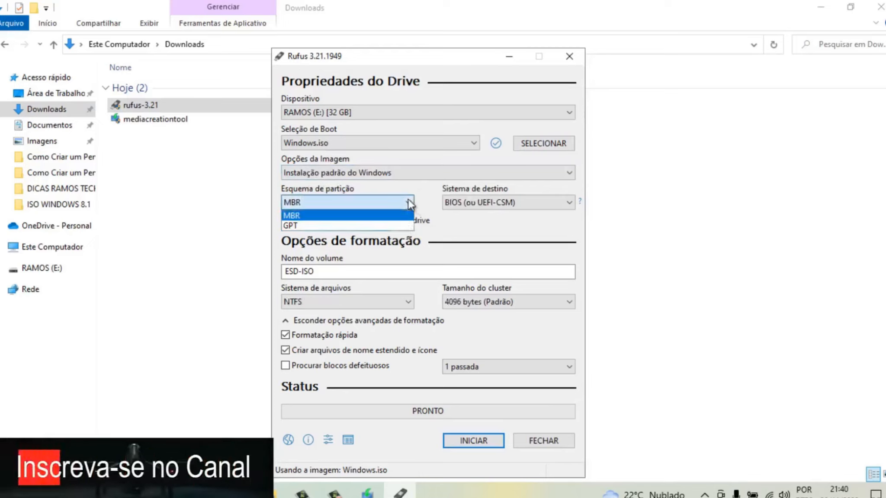
click(359, 222)
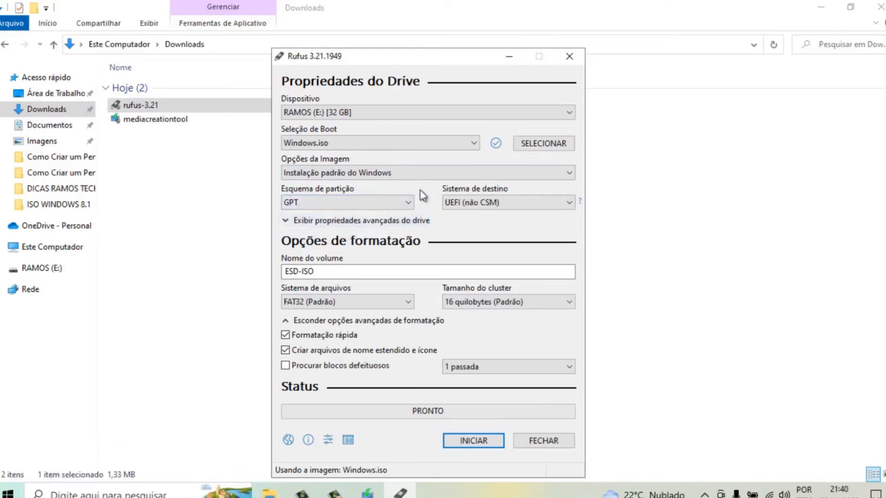
click(411, 203)
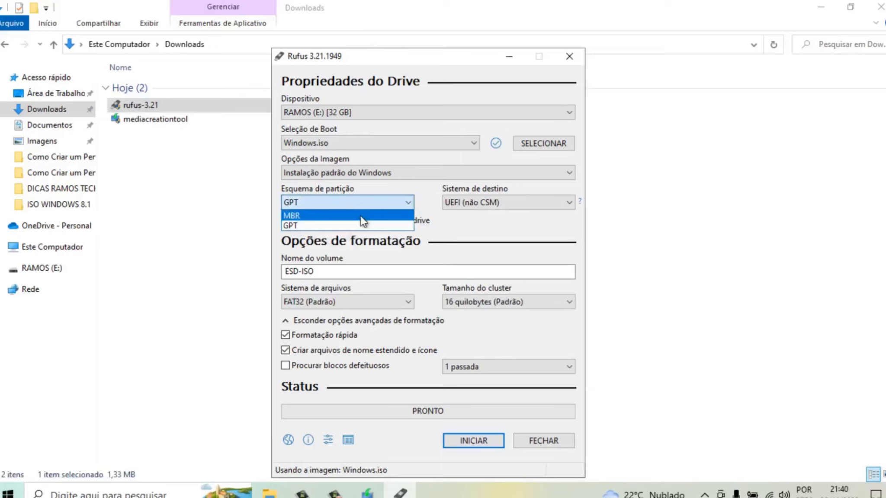
click(393, 226)
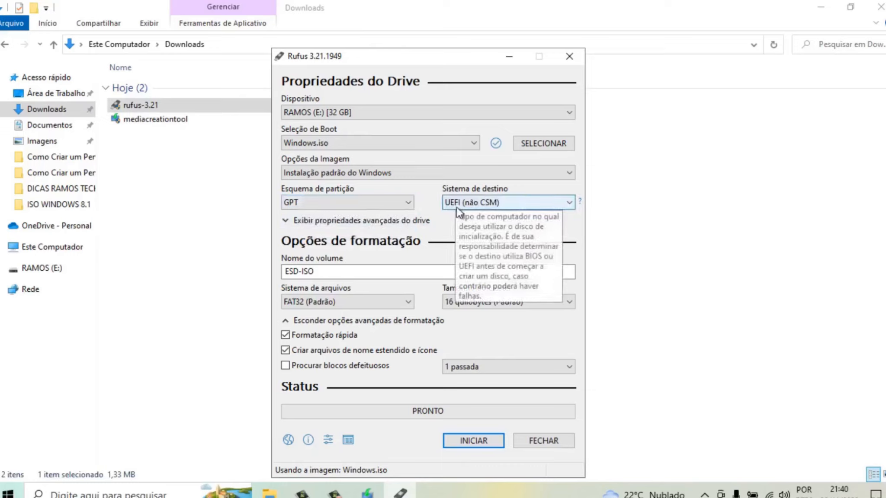
Step: Set the volume name to "Pendrive windows 11" and review the advanced formatting options
click(346, 272)
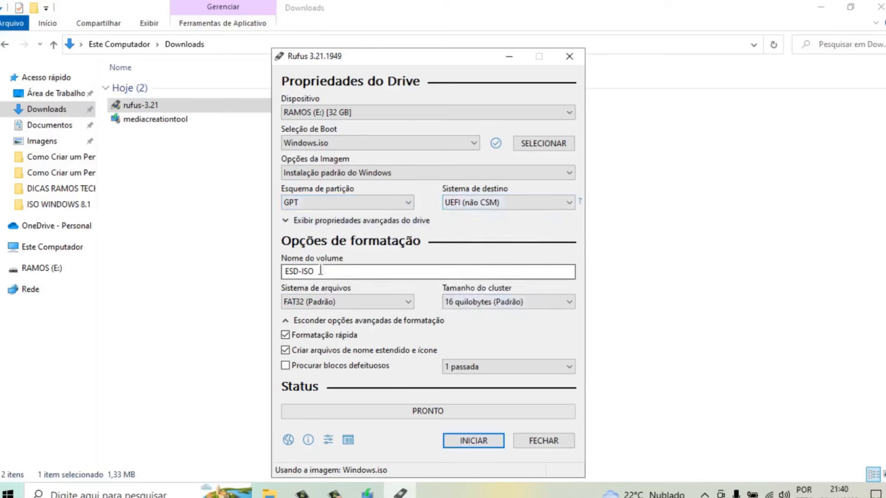
drag(313, 271, 269, 272)
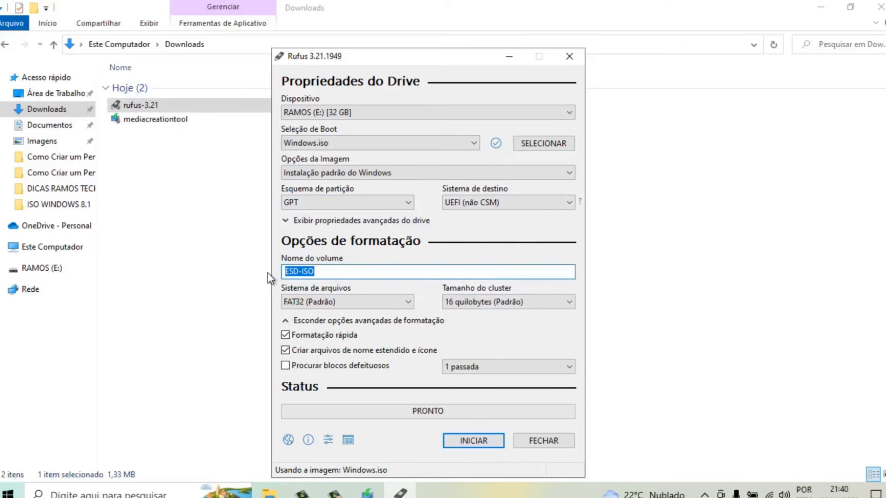
text(Pendrive windows 11)
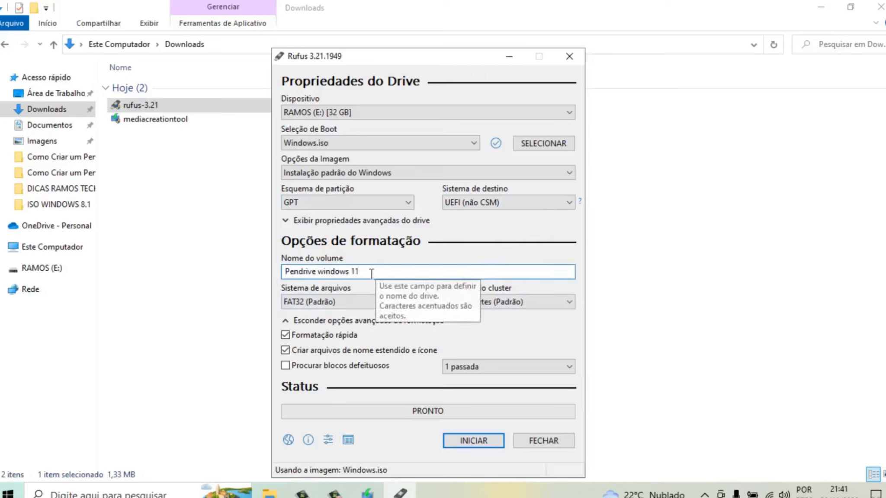
drag(369, 272, 267, 273)
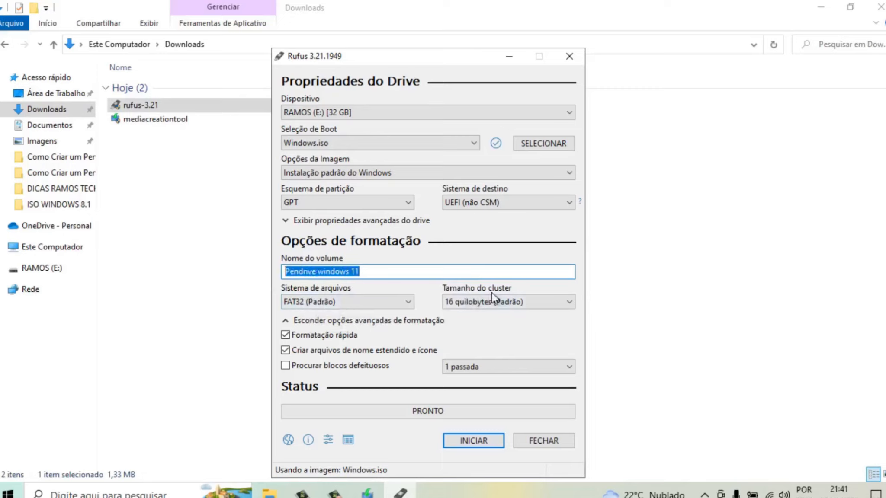
click(286, 321)
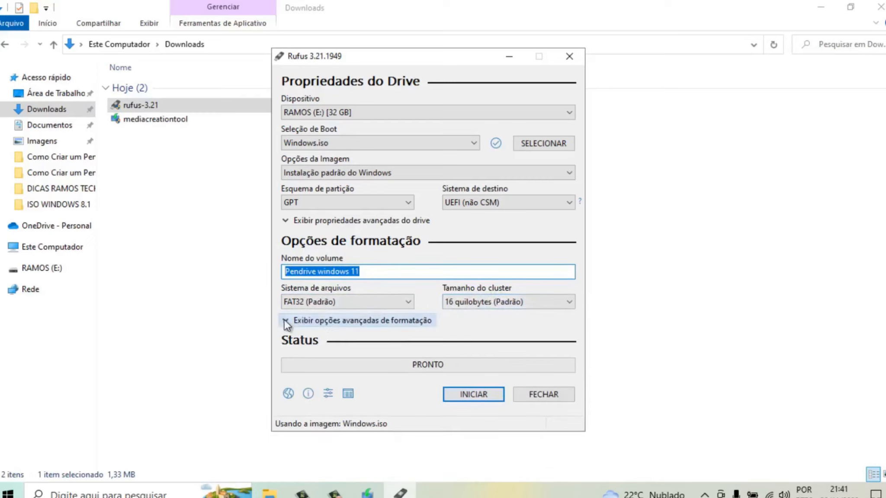
click(285, 321)
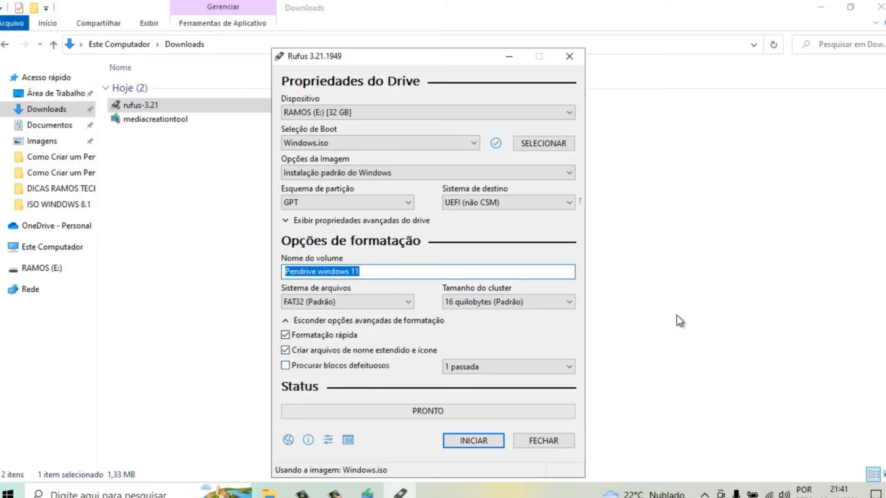
Step: Start creating the bootable drive, accept all checked Windows installation customizations and confirm erasing all data on E:
click(475, 438)
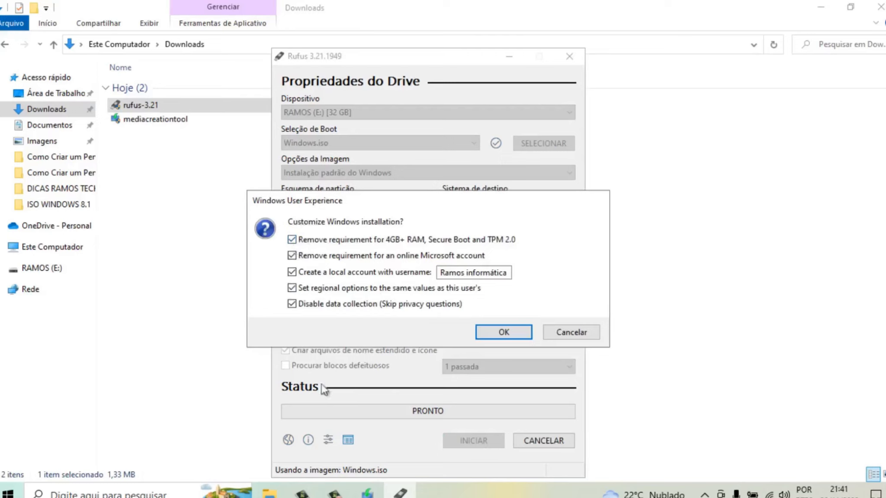
click(510, 332)
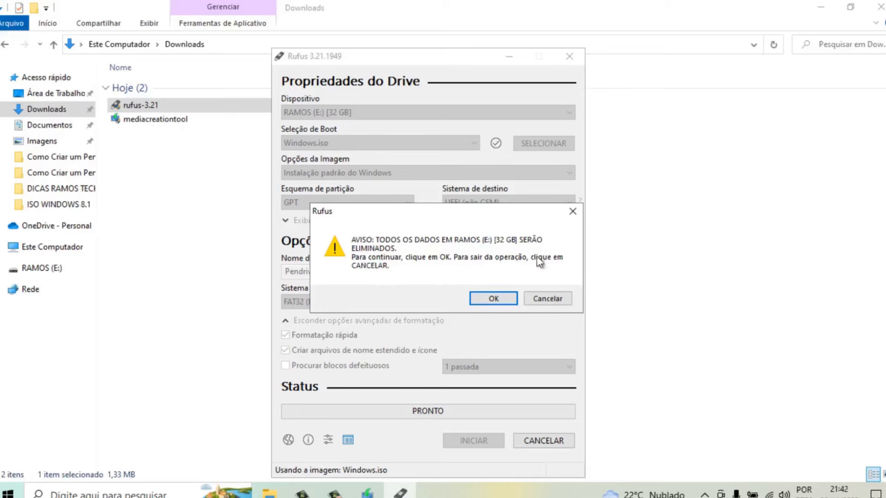
click(494, 299)
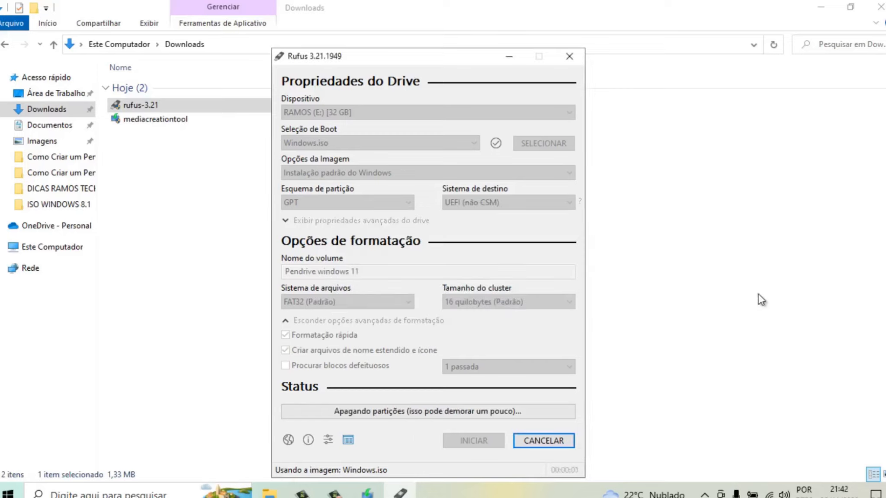